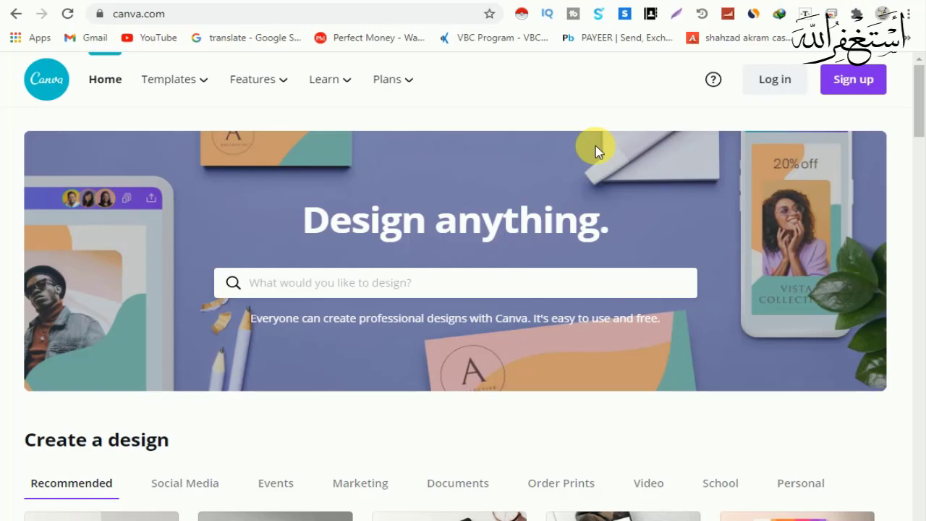
Look over the home page's design types and its sample presentation, video and Instagram post templates
scroll(548, 181, "down", 3)
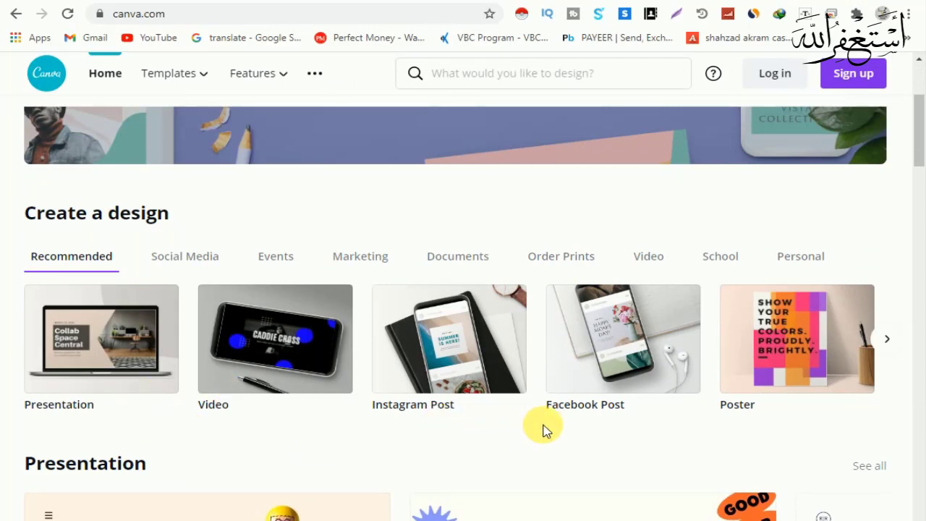
scroll(539, 463, "down", 4)
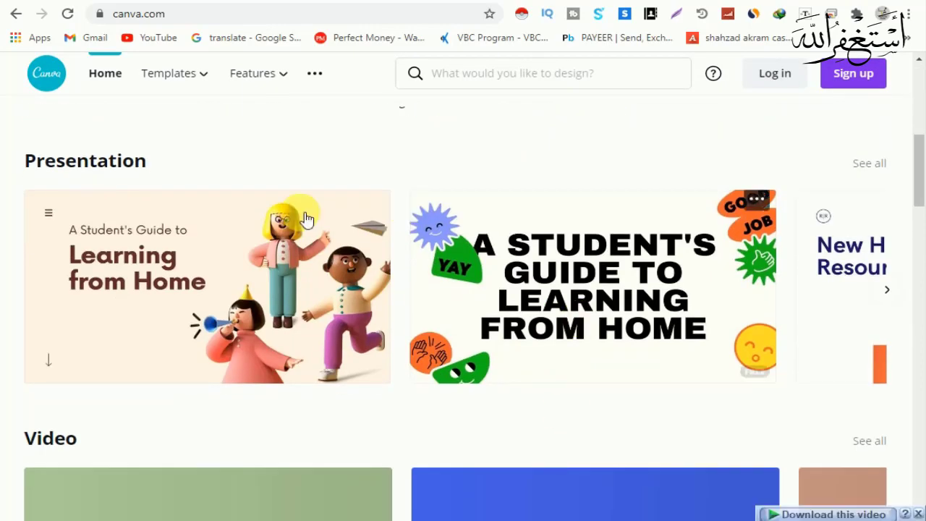
scroll(478, 380, "down", 5)
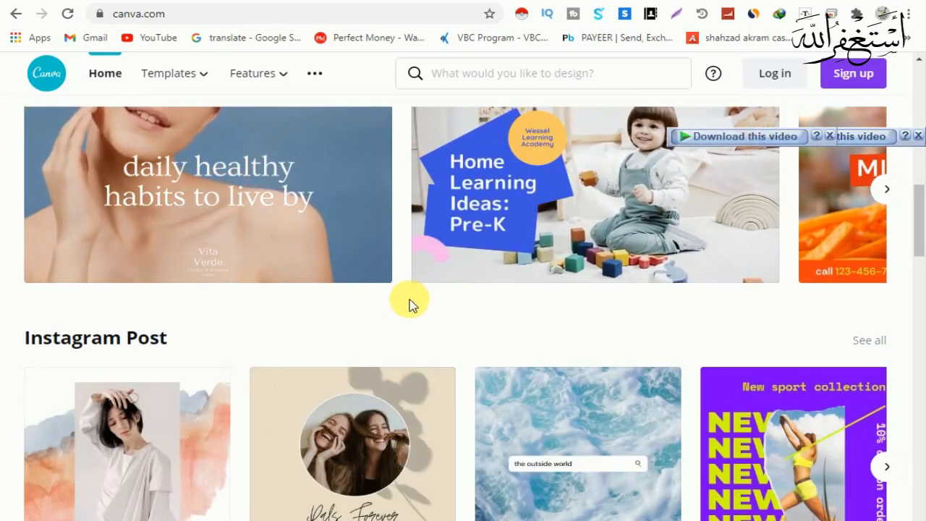
scroll(420, 333, "up", 9)
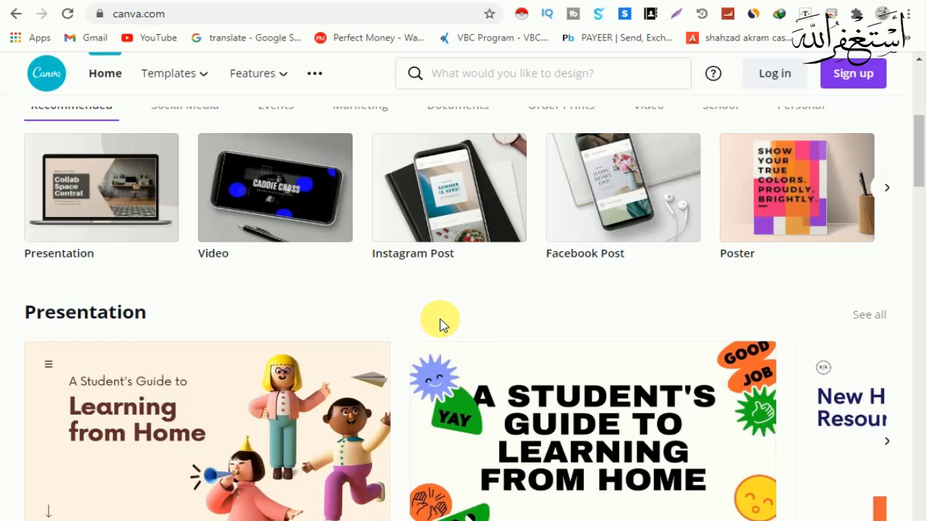
scroll(424, 337, "up", 5)
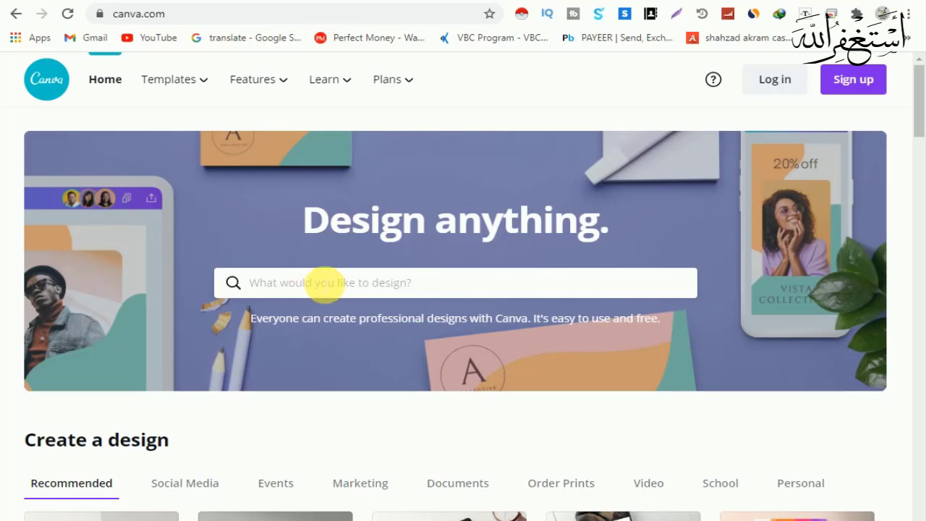
scroll(368, 275, "down", 1)
scroll(369, 345, "up", 1)
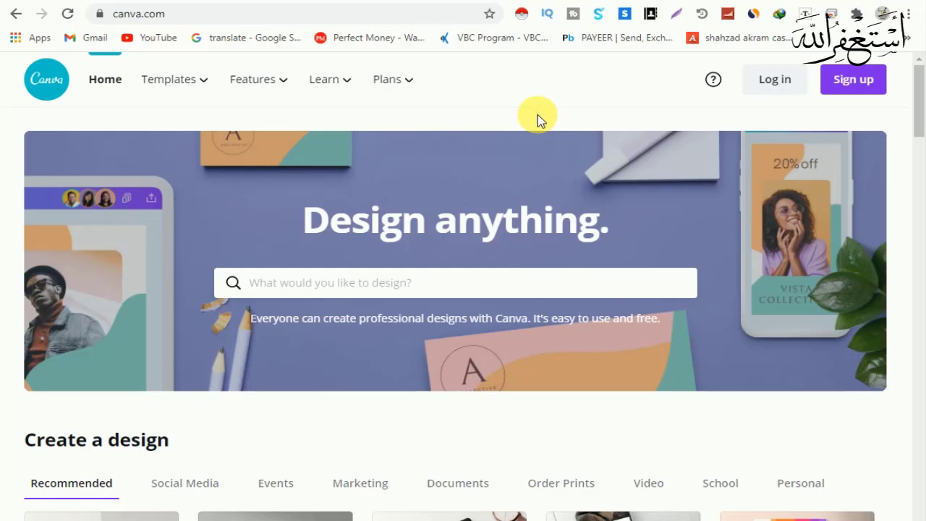
scroll(463, 237, "down", 3)
scroll(296, 242, "up", 2)
scroll(223, 147, "up", 2)
Open the Instagram Story category of the social media templates and go to its template results
mouse_move(165, 72)
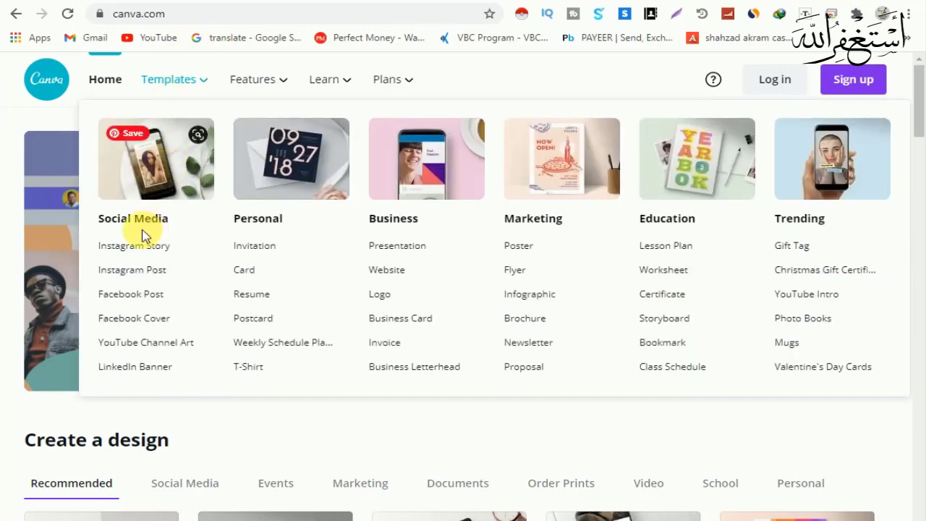
left_click(165, 247)
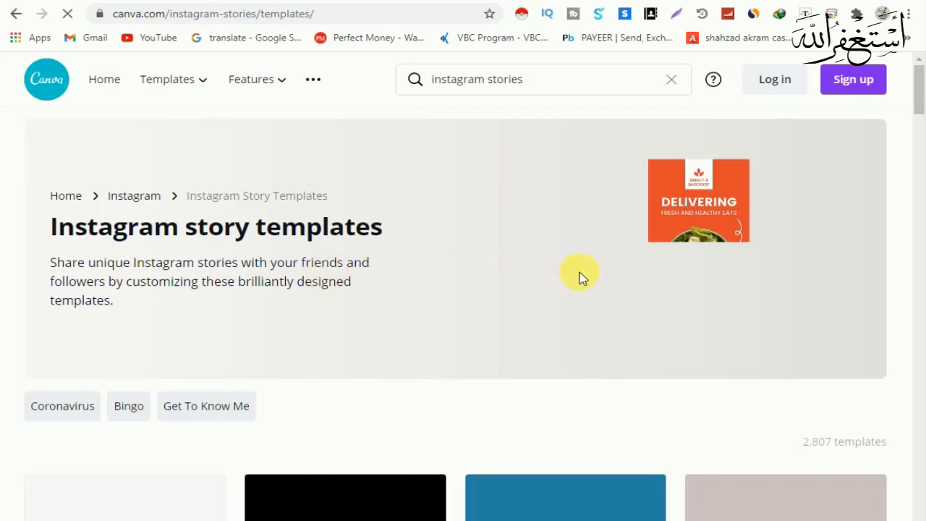
scroll(621, 303, "down", 5)
scroll(600, 409, "up", 4)
scroll(386, 331, "down", 5)
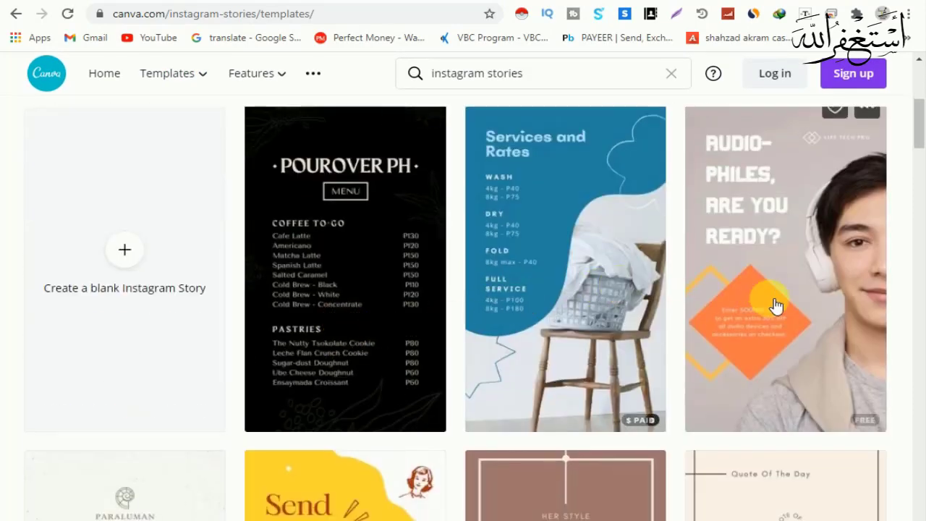
Browse the Instagram Story templates, comparing their designs and their free or paid labels
scroll(796, 333, "down", 2)
scroll(341, 355, "down", 9)
scroll(331, 420, "up", 11)
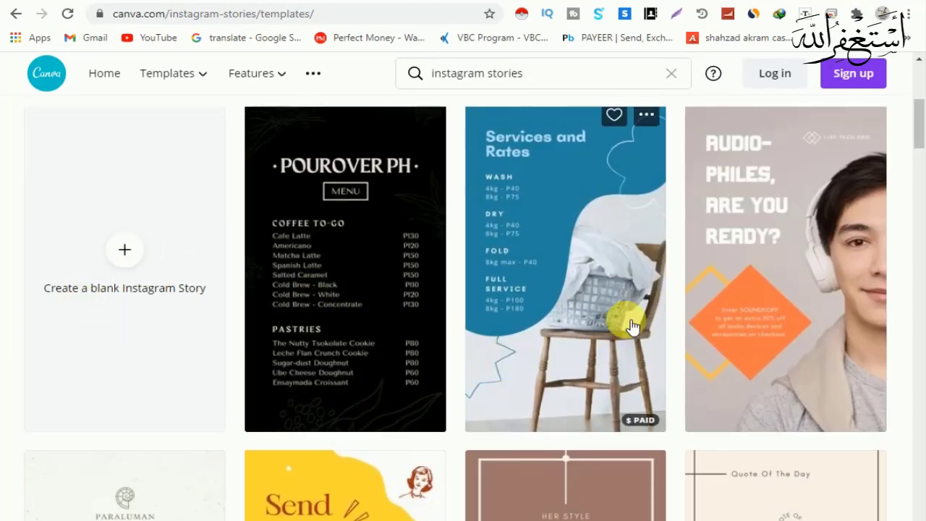
scroll(632, 328, "up", 2)
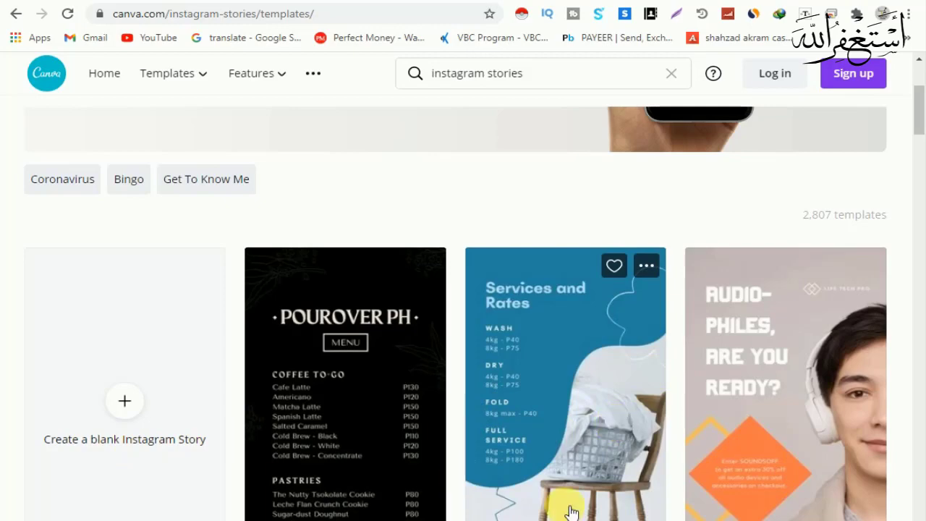
scroll(618, 393, "down", 3)
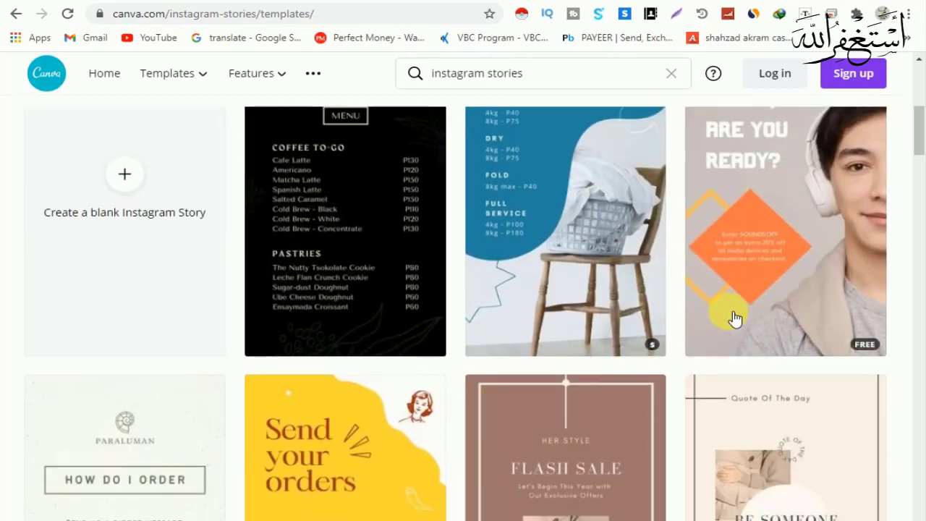
scroll(627, 372, "up", 2)
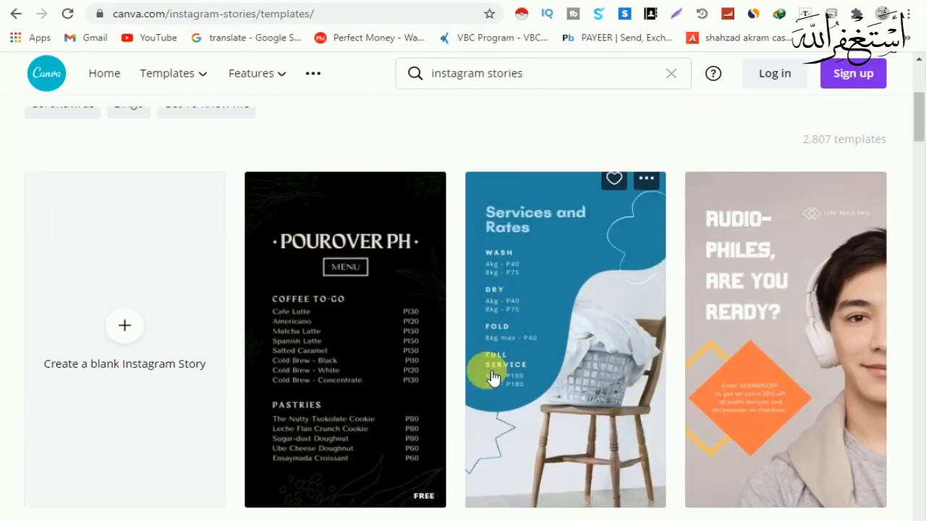
scroll(796, 376, "down", 6)
scroll(541, 351, "down", 8)
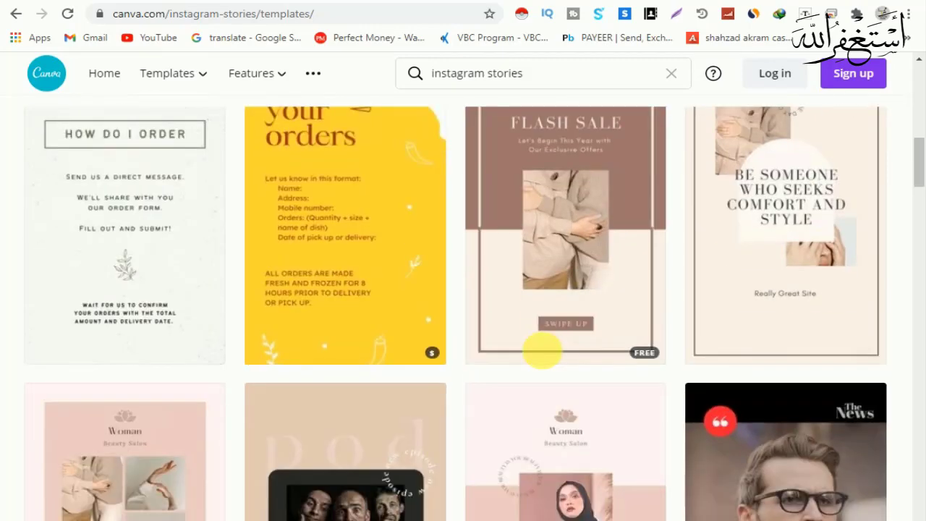
scroll(353, 325, "down", 12)
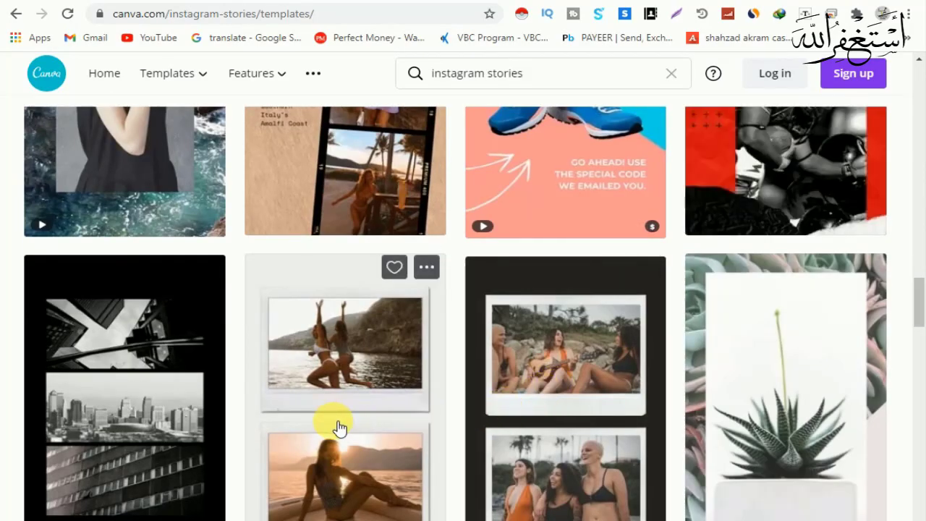
scroll(459, 406, "down", 15)
scroll(434, 369, "down", 3)
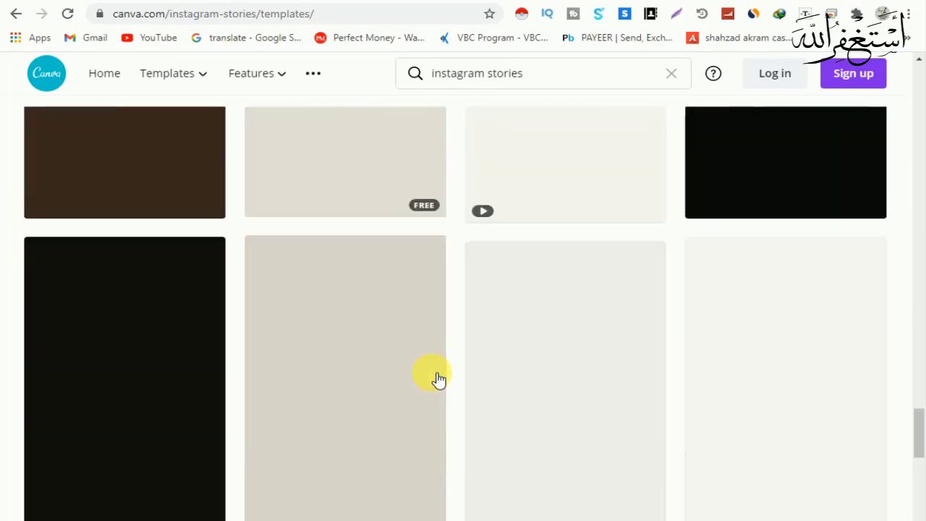
scroll(434, 379, "up", 11)
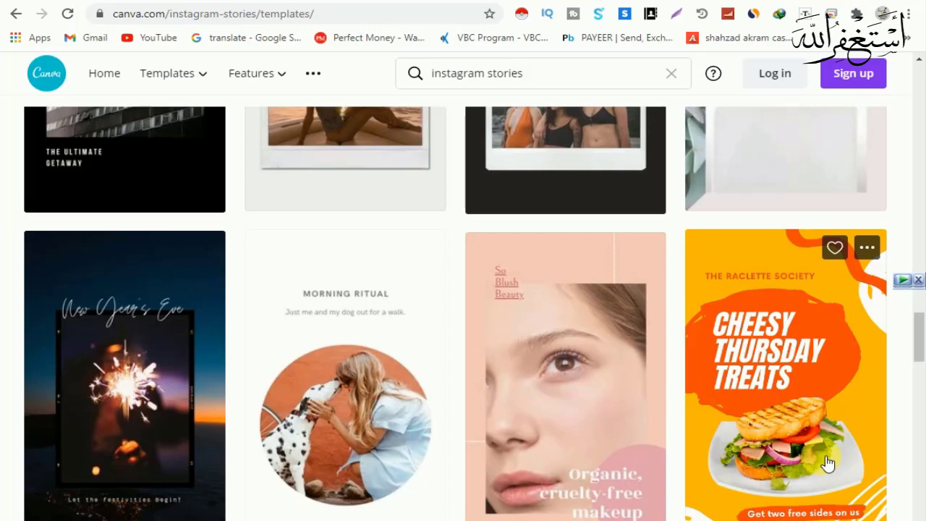
scroll(810, 442, "down", 1)
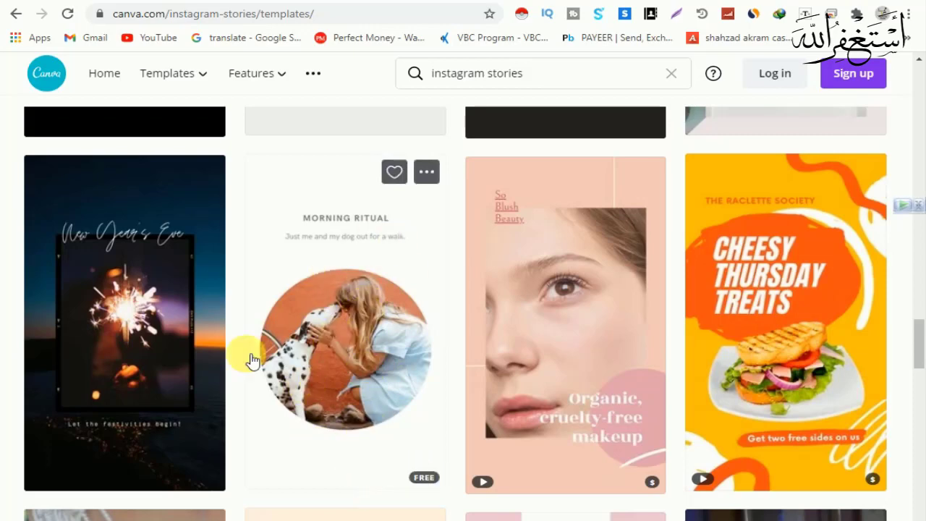
scroll(295, 352, "up", 5)
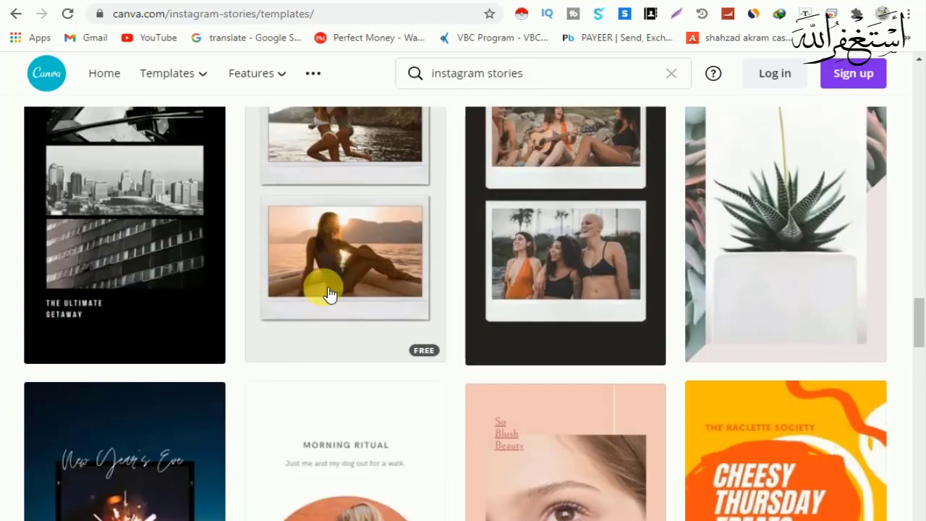
scroll(798, 409, "up", 2)
scroll(651, 257, "up", 2)
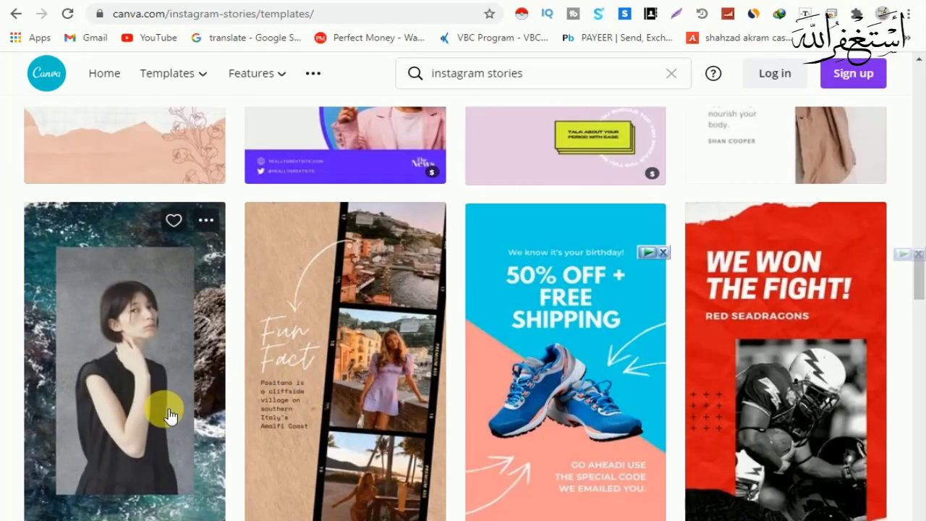
scroll(326, 434, "up", 5)
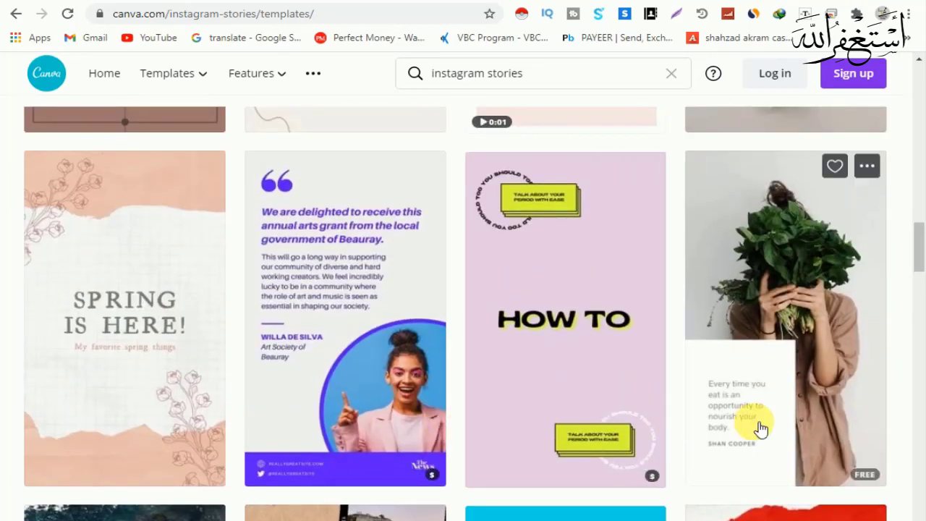
scroll(806, 413, "up", 2)
scroll(808, 420, "down", 2)
scroll(808, 420, "up", 6)
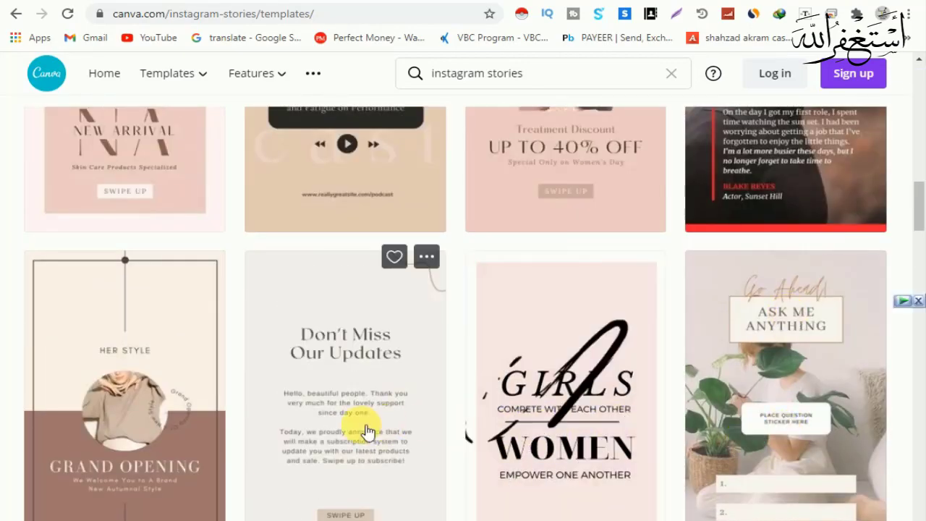
scroll(572, 449, "down", 1)
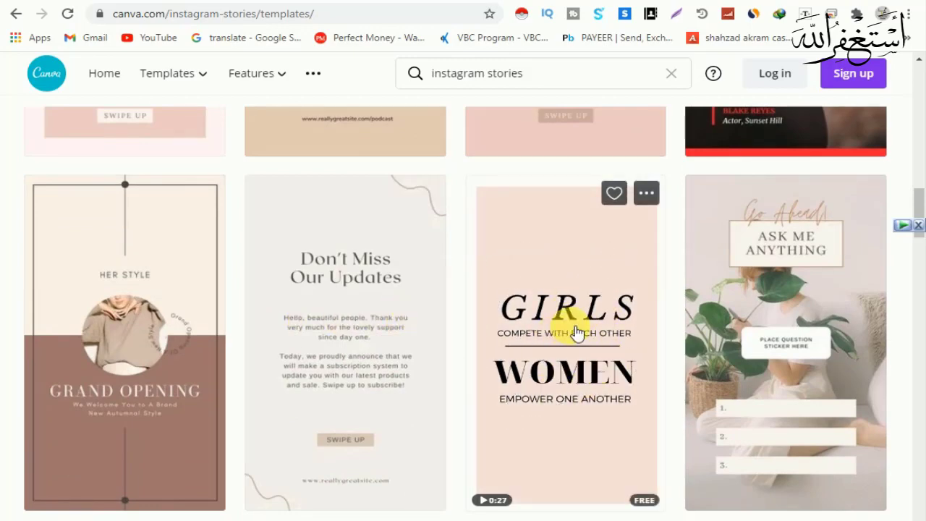
Open the free "Girls Compete Women Empower Women's Day Instagram Story" template and use it for a new design
scroll(564, 434, "up", 2)
scroll(550, 380, "down", 1)
left_click(587, 457)
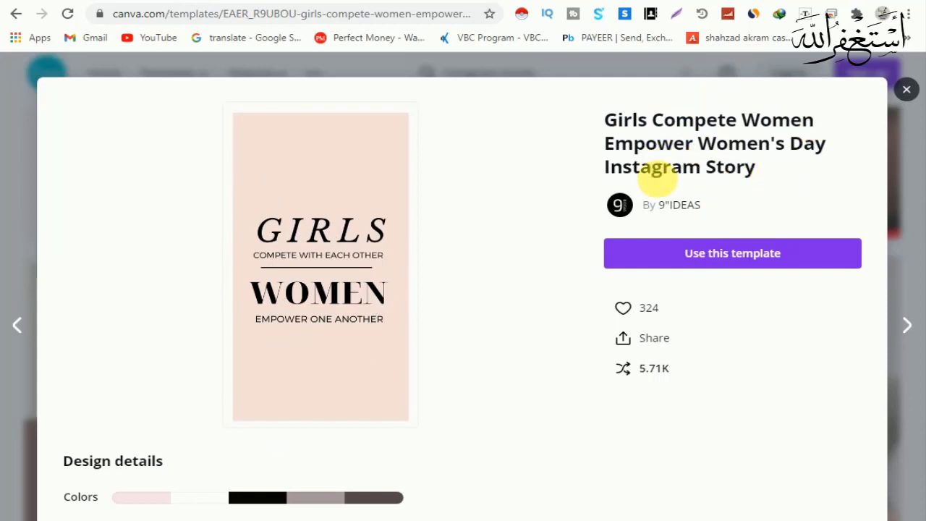
left_click(733, 254)
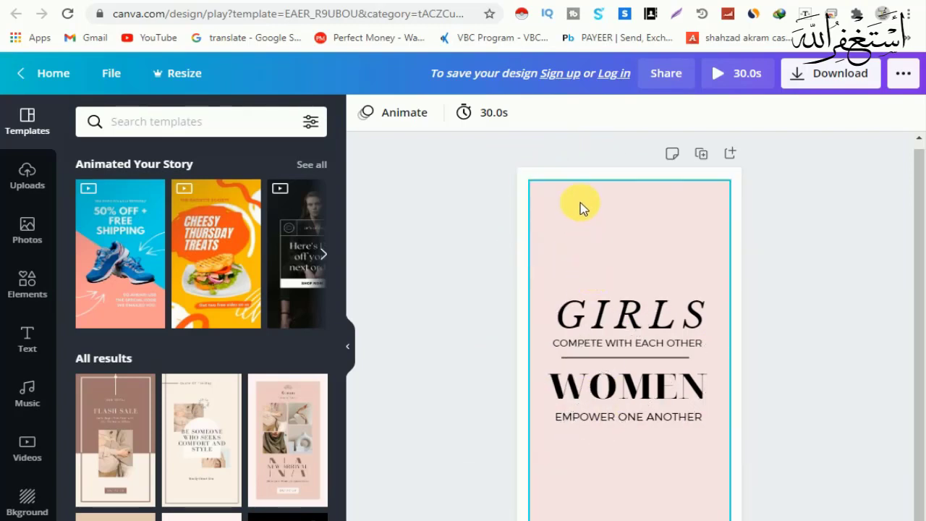
Try several default colors on the template's large background rectangle, ending with light blue #38b6ff
left_click(555, 201)
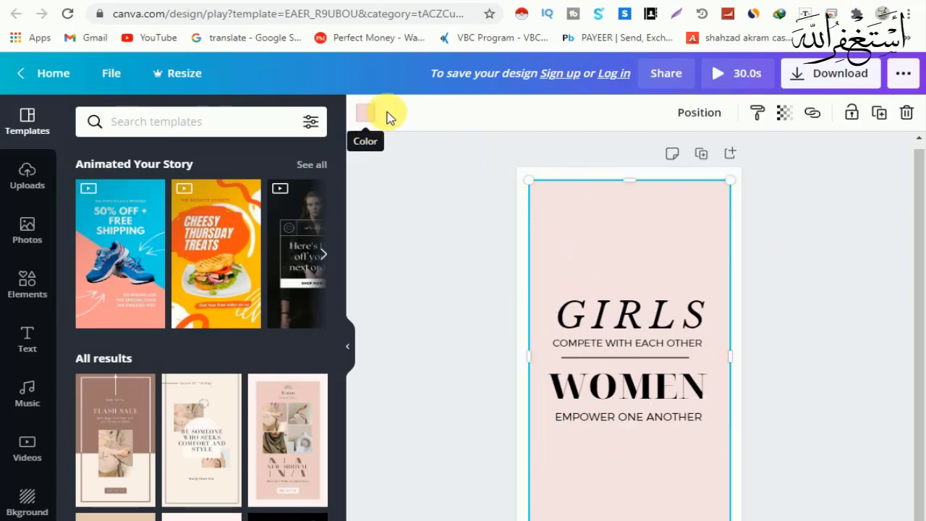
left_click(366, 114)
left_click(95, 274)
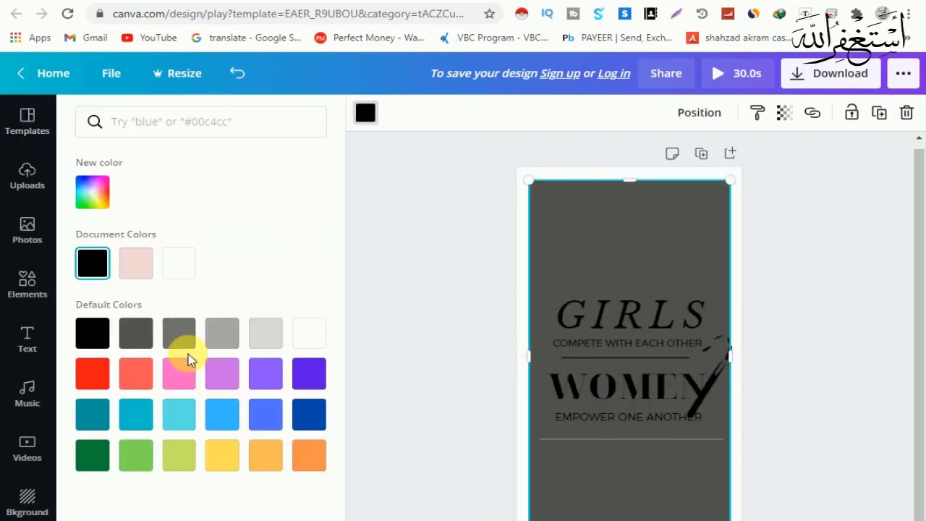
left_click(137, 375)
left_click(91, 375)
left_click(101, 420)
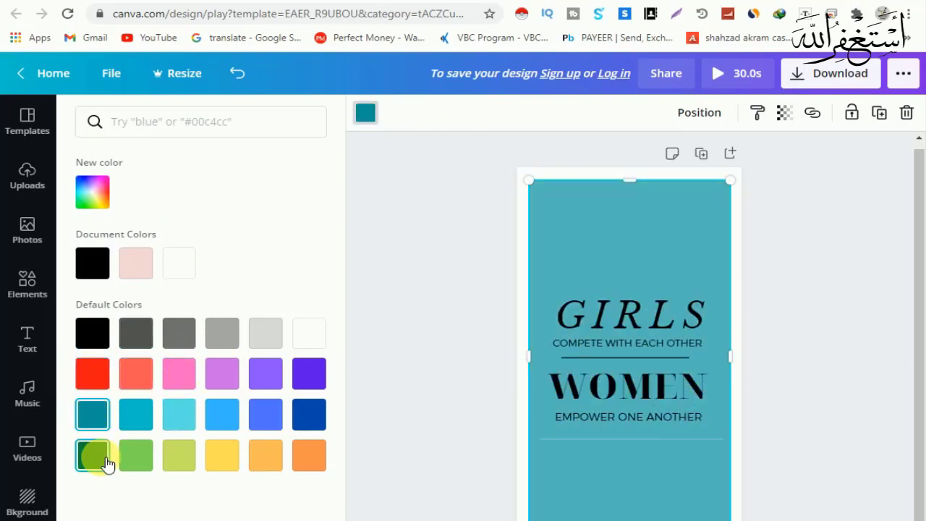
left_click(103, 463)
left_click(145, 465)
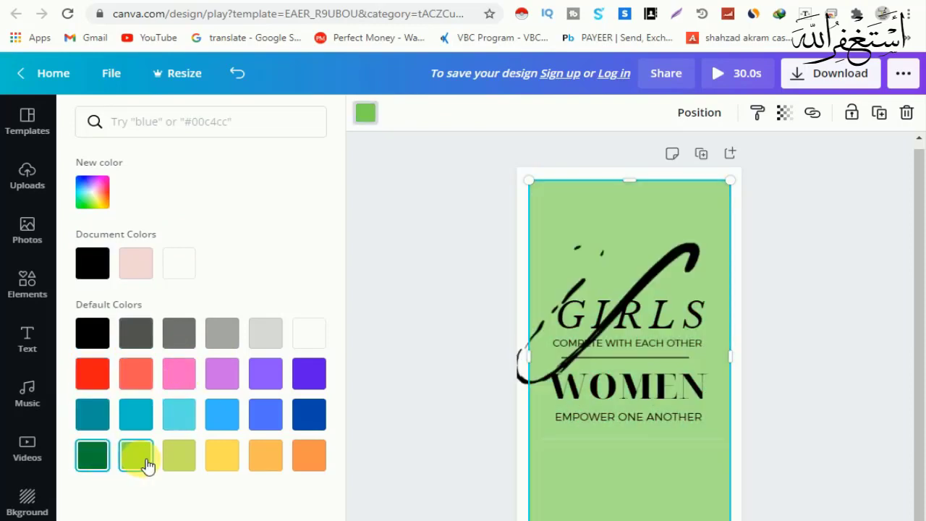
left_click(192, 470)
left_click(222, 460)
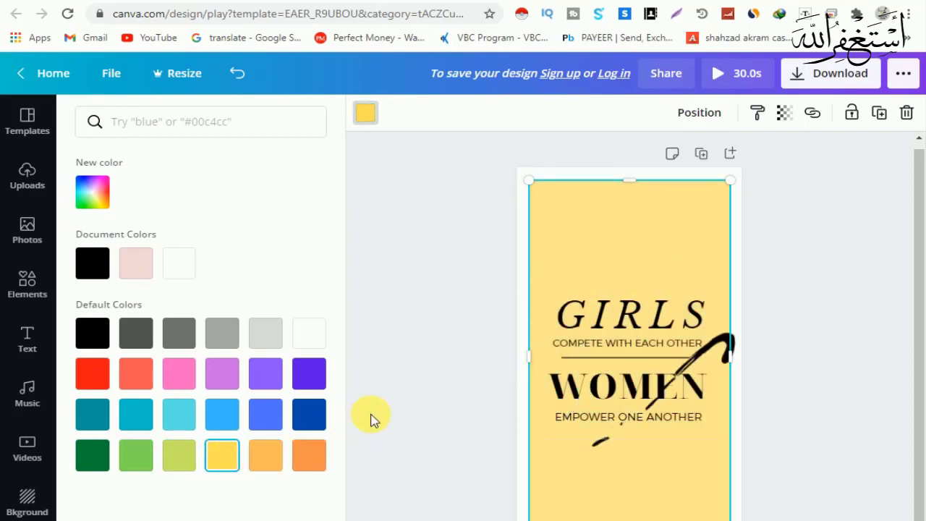
left_click(265, 456)
left_click(272, 413)
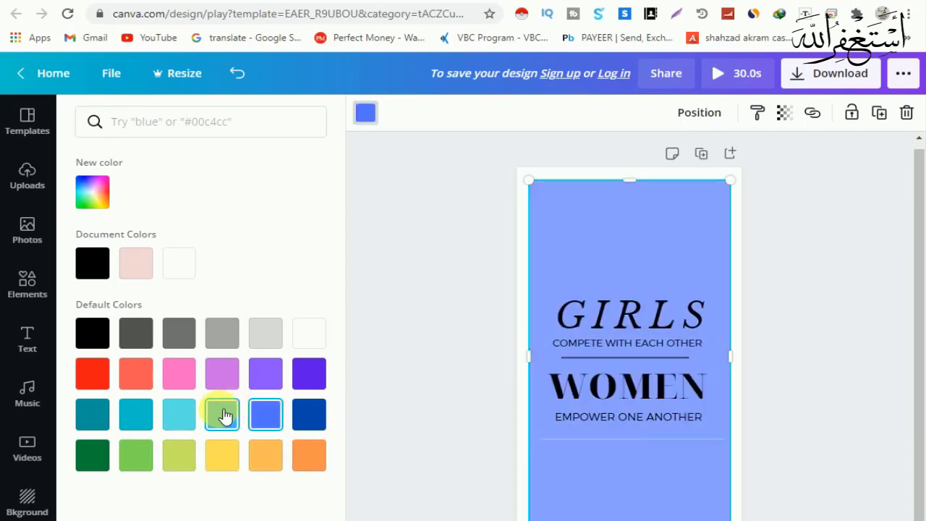
left_click(217, 419)
left_click(186, 425)
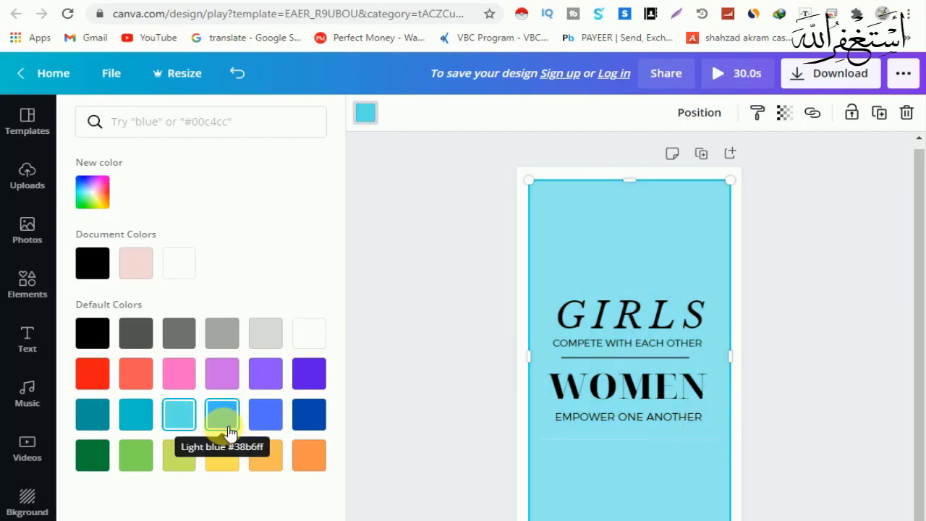
left_click(223, 423)
left_click(827, 352)
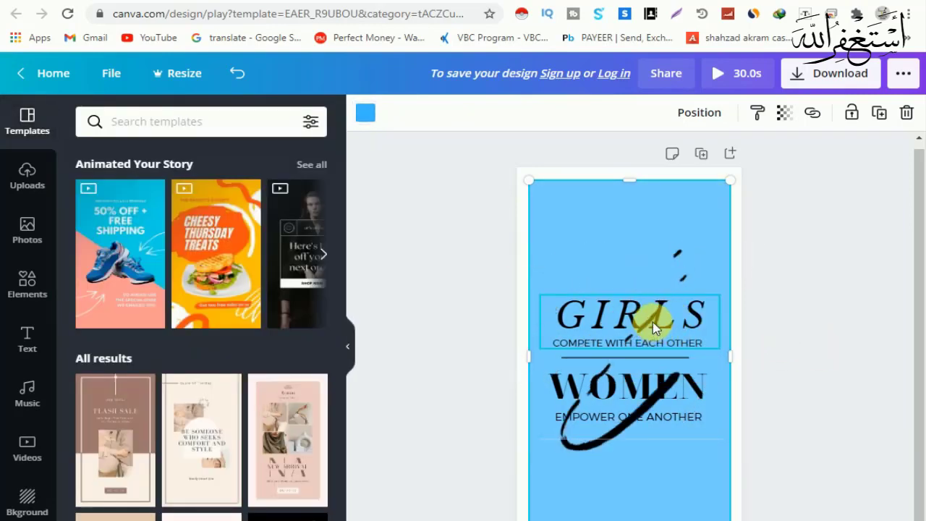
Replace the upper heading "GIRLS" with "BOYS" and deselect the text
left_click(648, 322)
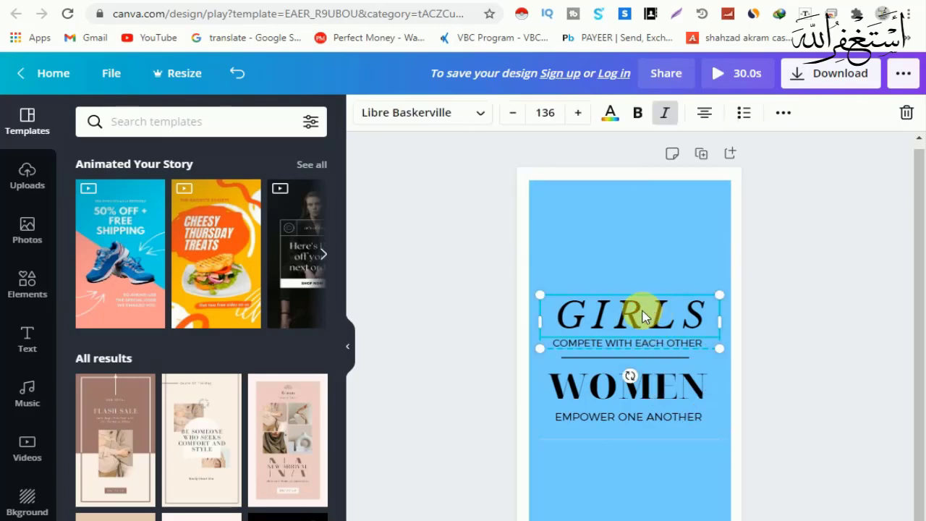
double_click(647, 316)
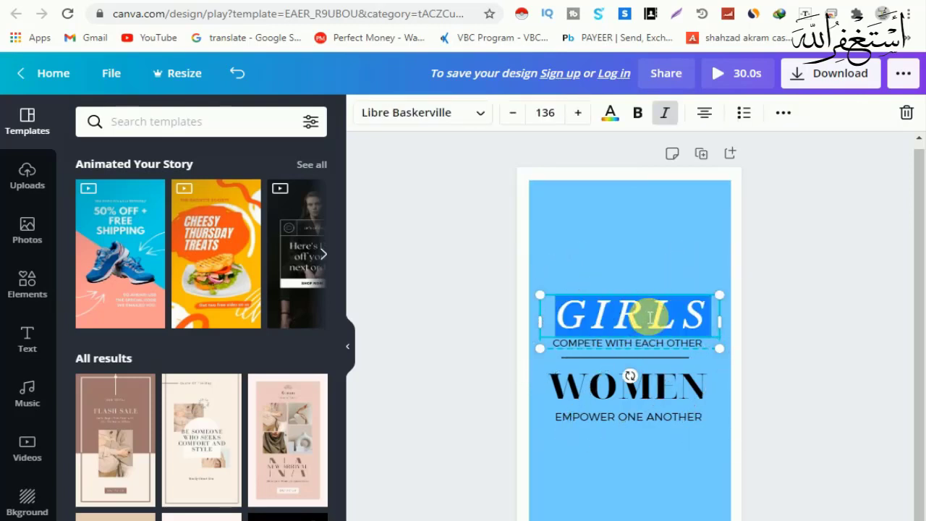
type("B")
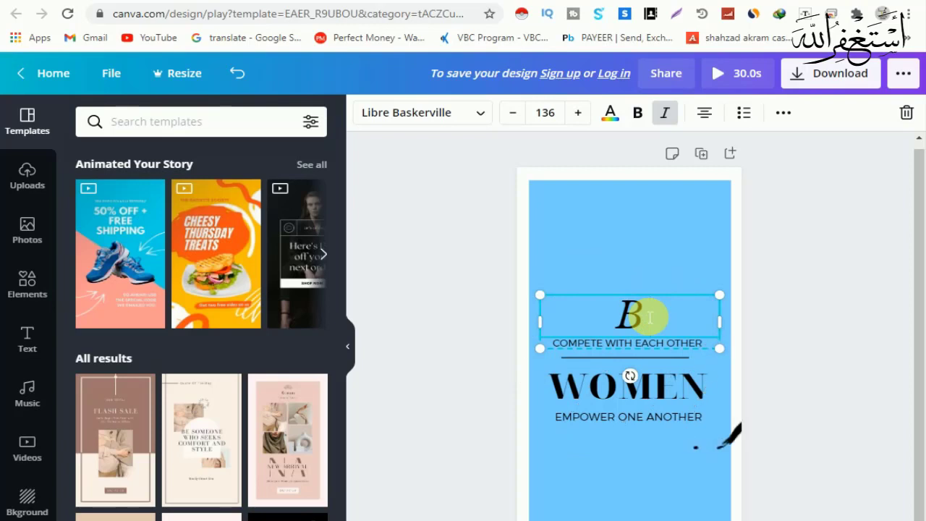
type("OYES")
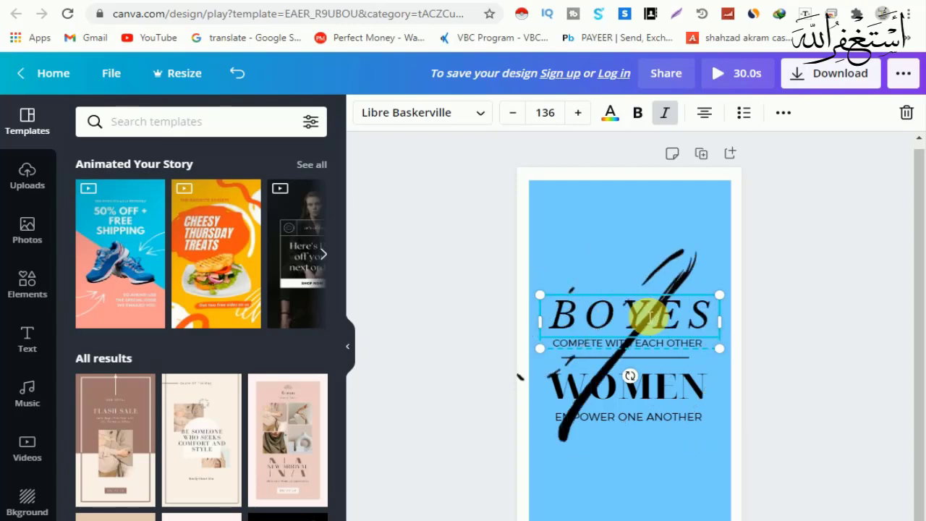
key("BackSpace")
key("BackSpace")
type("S")
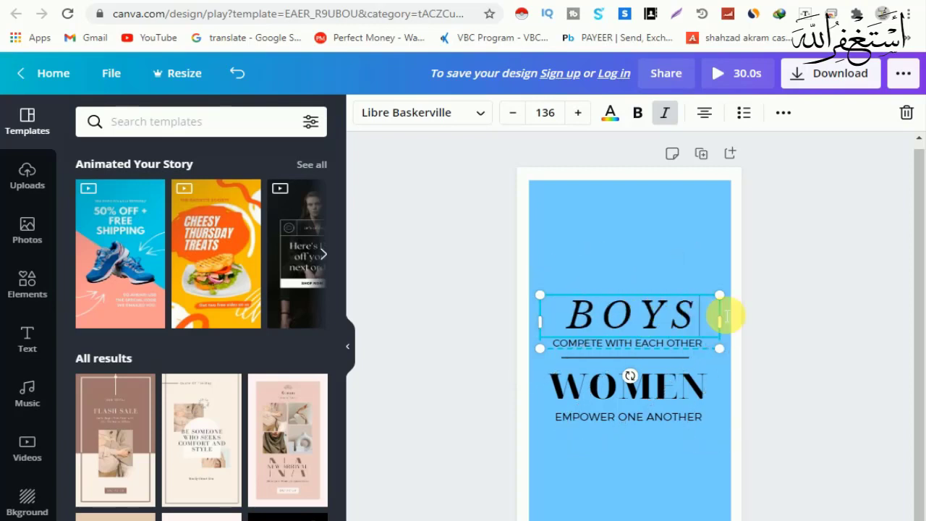
left_click(667, 346)
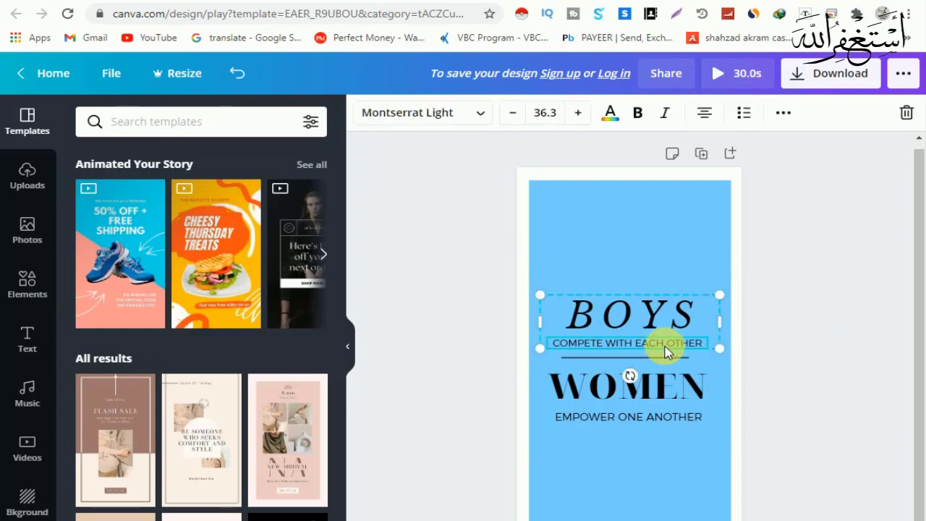
left_click(791, 379)
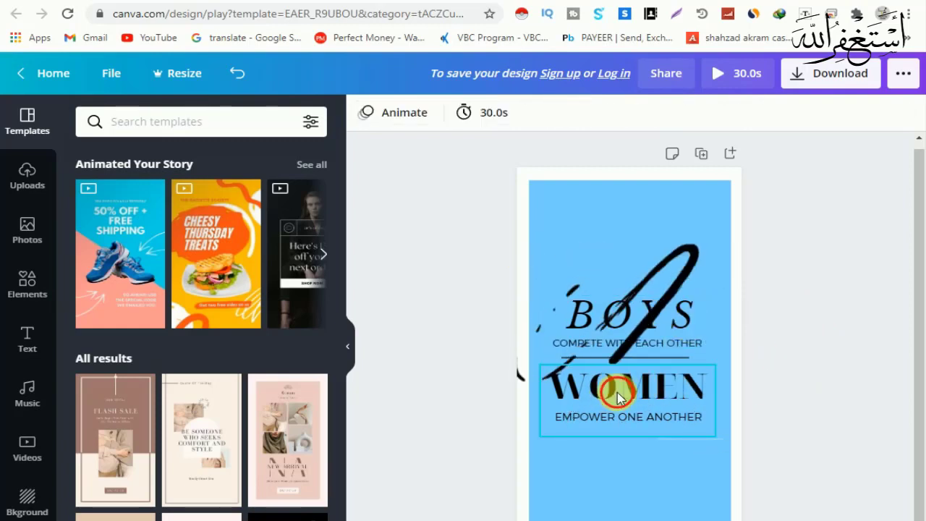
Replace the lower heading "WOMEN" with "BOYS", keeping the line beneath it, and deselect the text
double_click(624, 391)
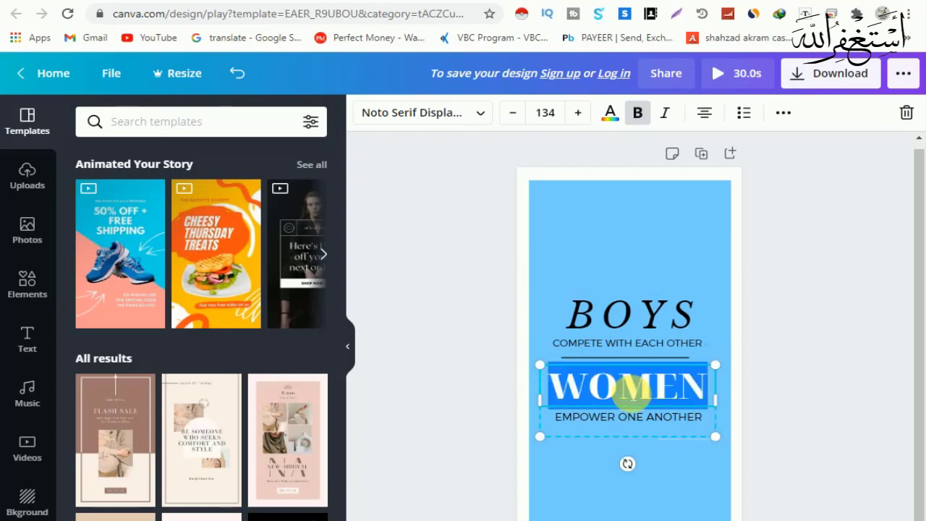
type("BOYS")
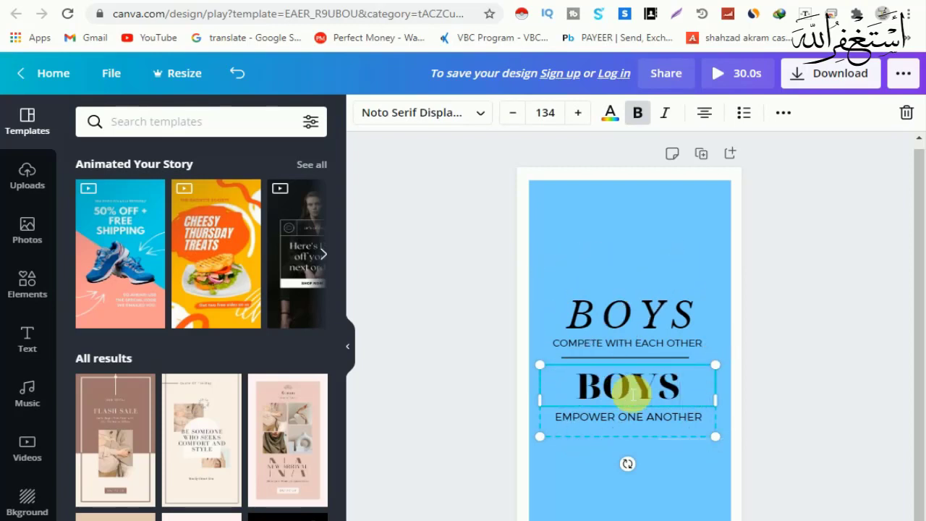
left_click(858, 424)
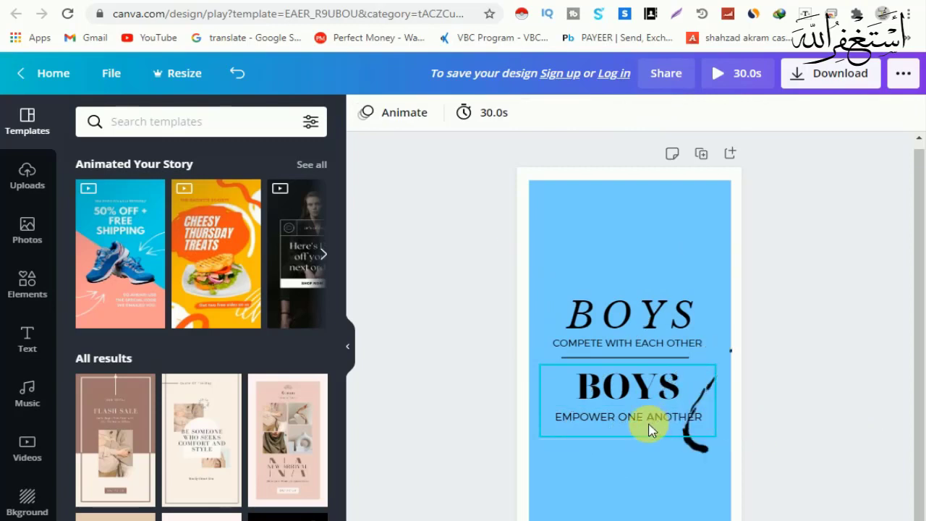
left_click(639, 420)
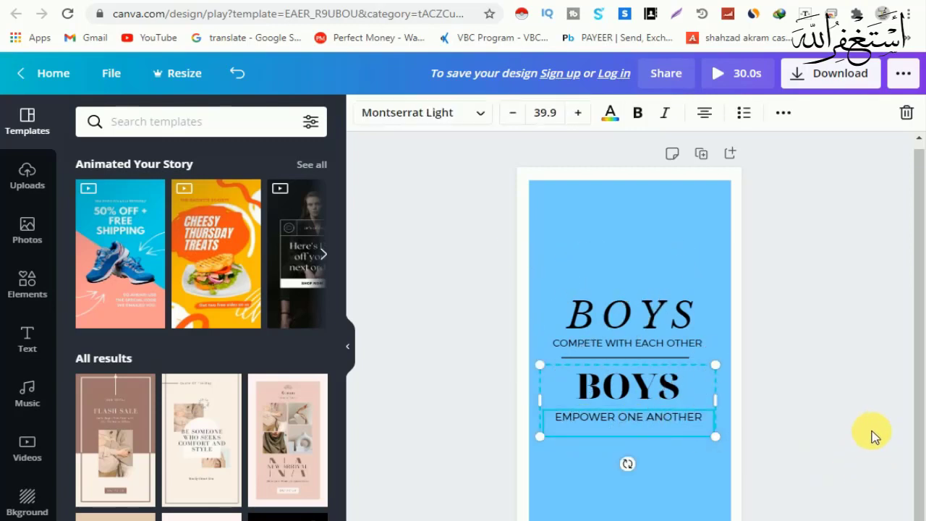
left_click(840, 383)
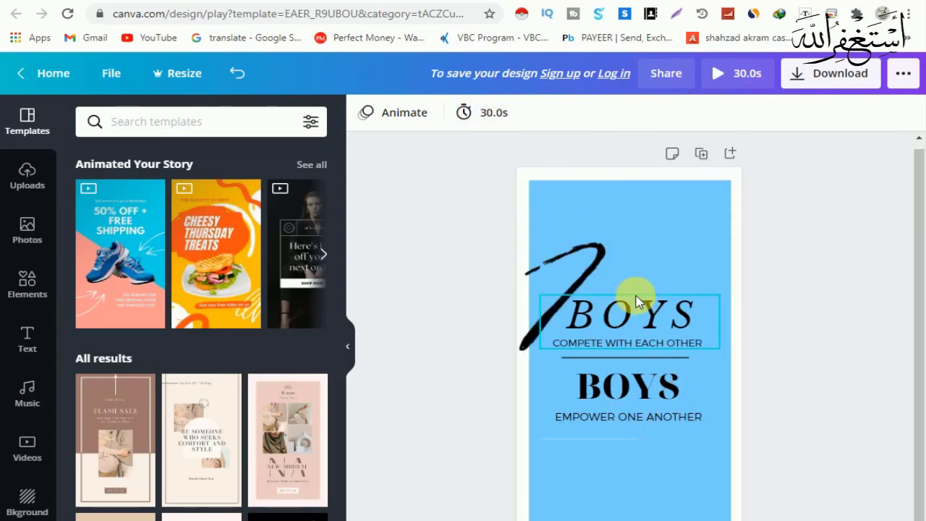
Try the Block, Fade, Pan, Rise and Tumble page animations on the story, ending with Fade
left_click(394, 114)
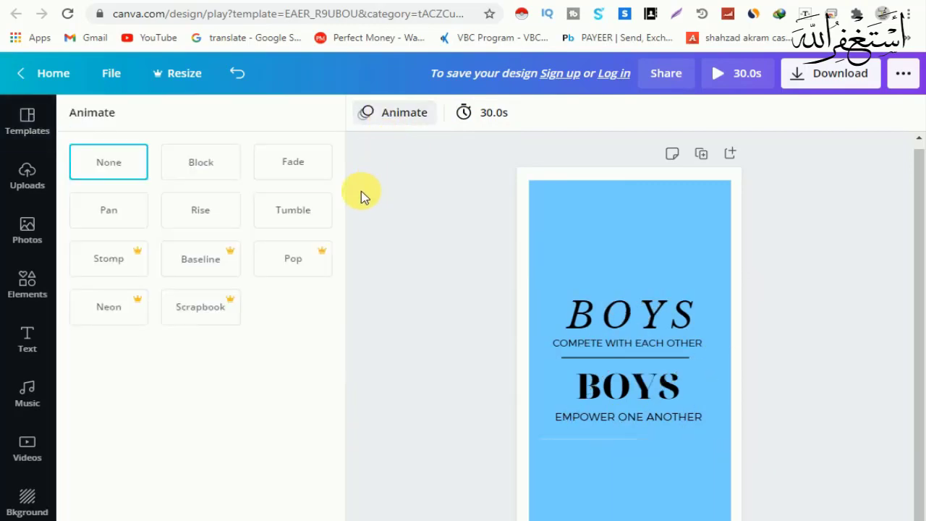
left_click(194, 152)
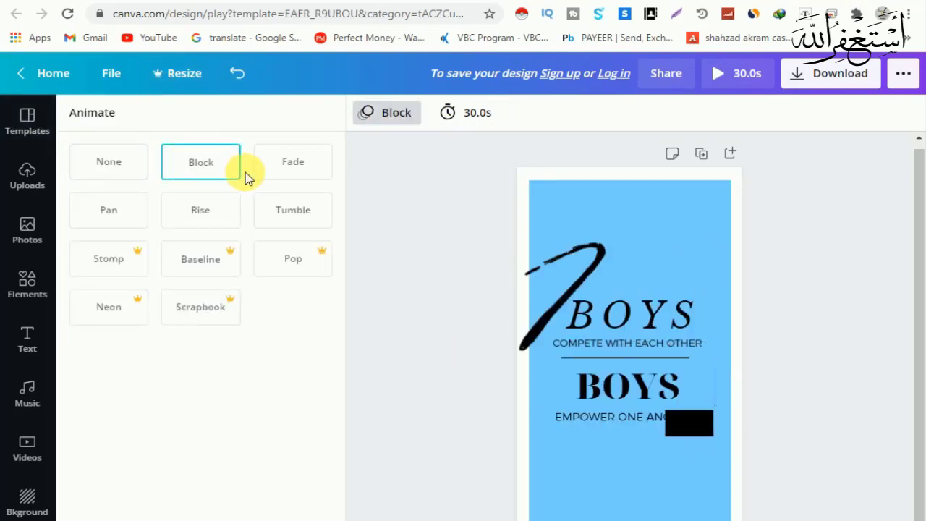
left_click(297, 165)
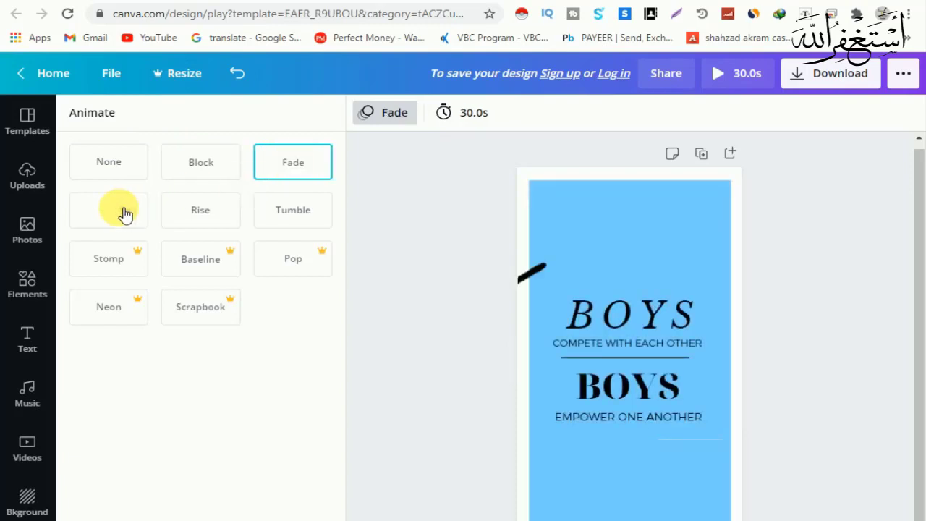
left_click(124, 211)
left_click(197, 223)
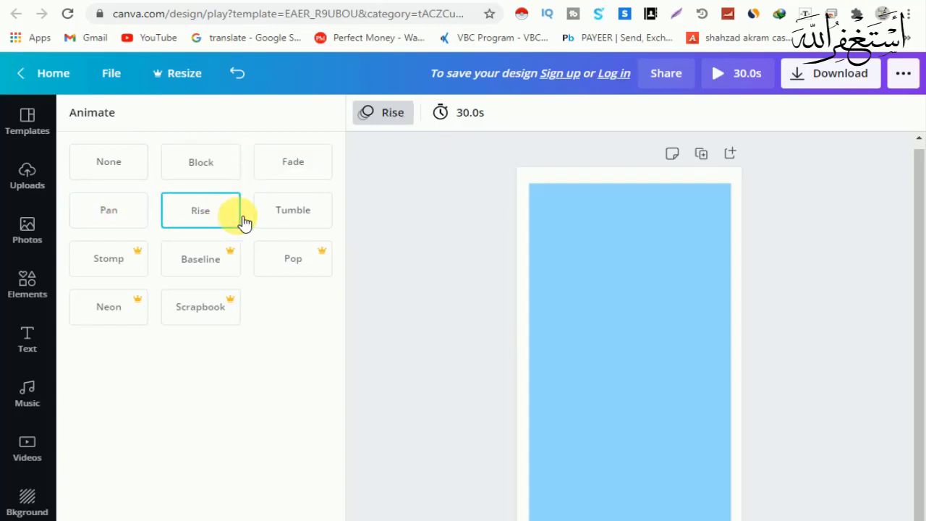
left_click(305, 224)
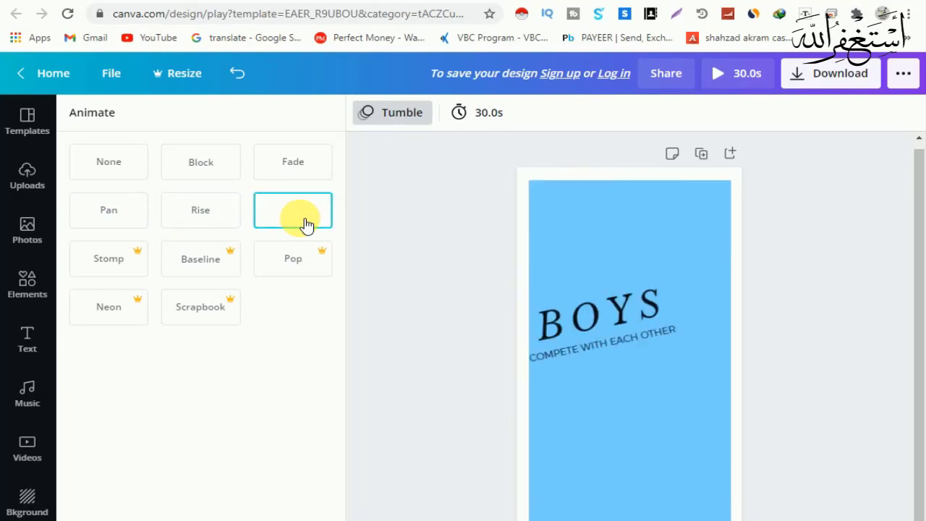
left_click(293, 167)
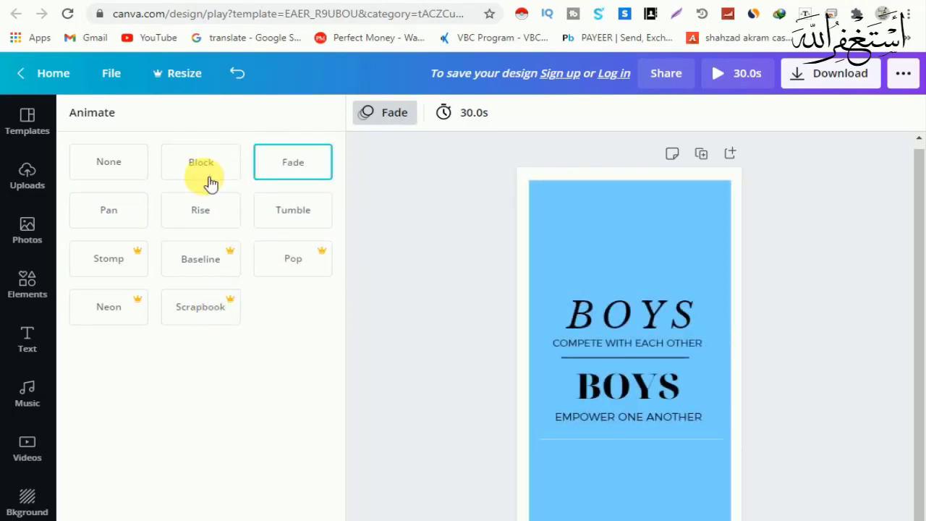
left_click(466, 177)
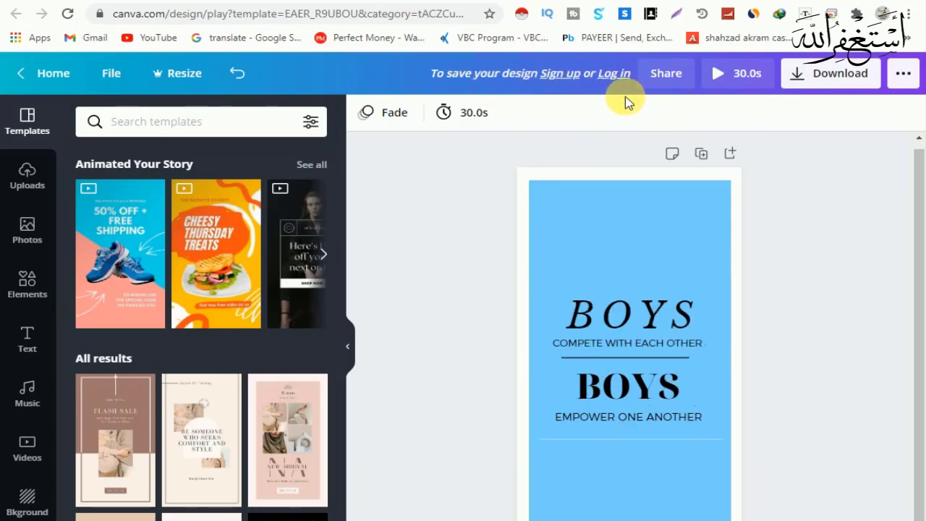
Log in to an existing account so that the design can be saved
left_click(560, 74)
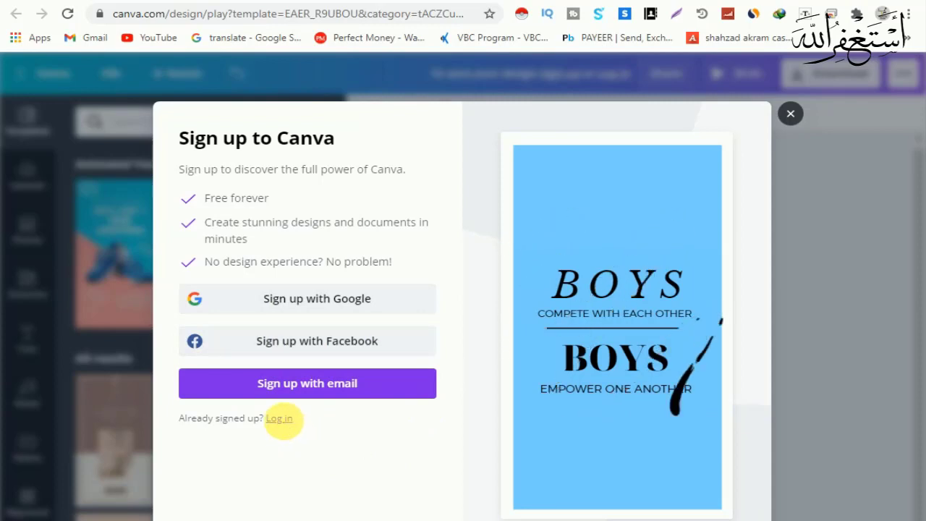
left_click(279, 418)
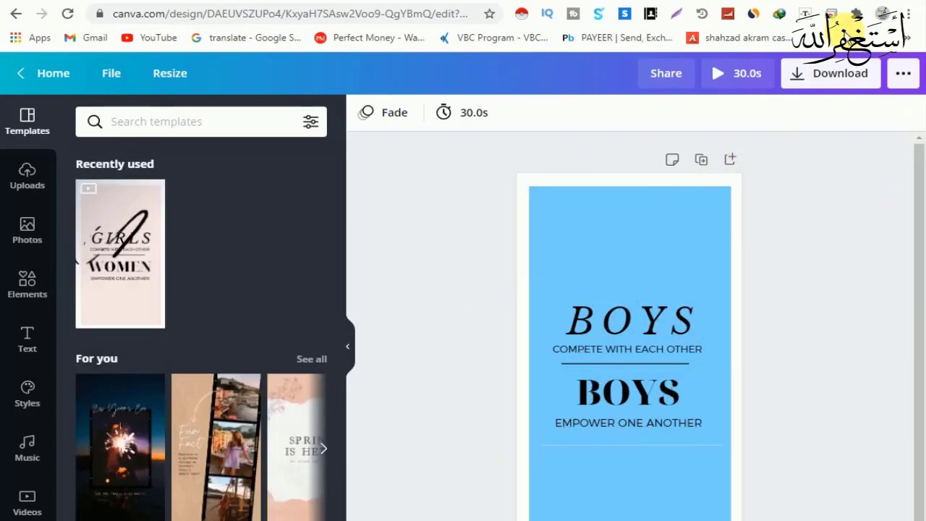
Review the download file types and try to download the design as an MP4 Video
left_click(841, 75)
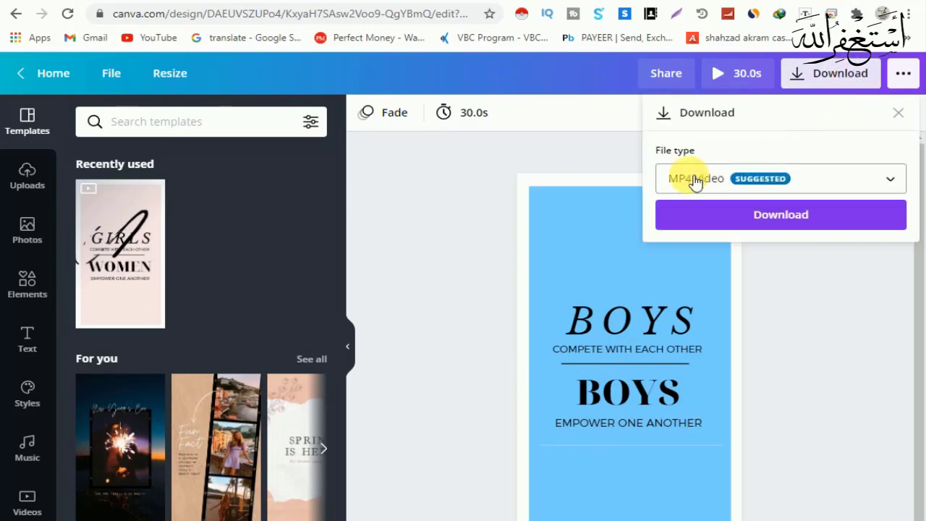
left_click(854, 179)
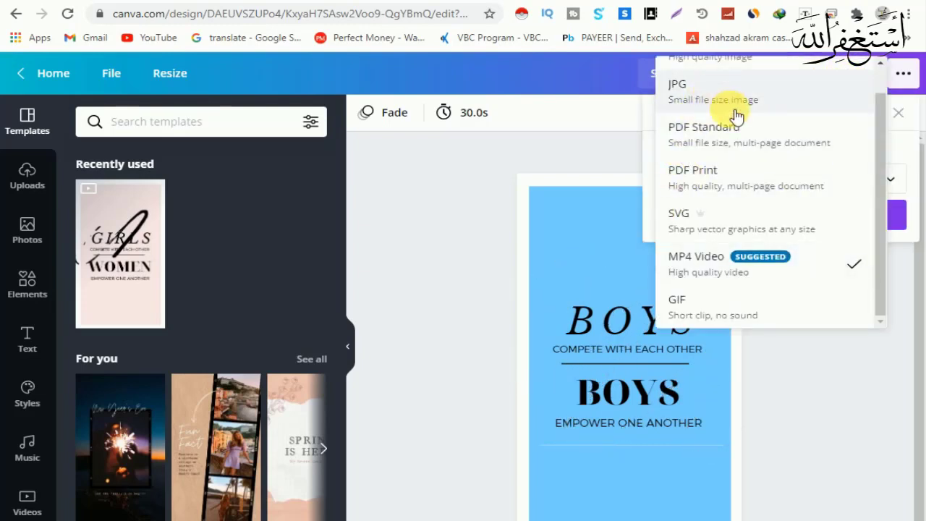
scroll(728, 173, "up", 2)
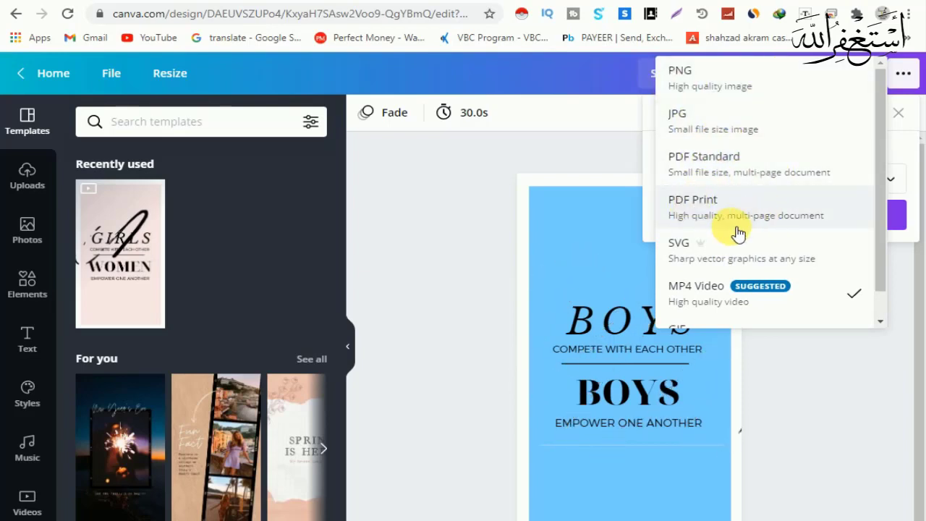
scroll(731, 217, "down", 1)
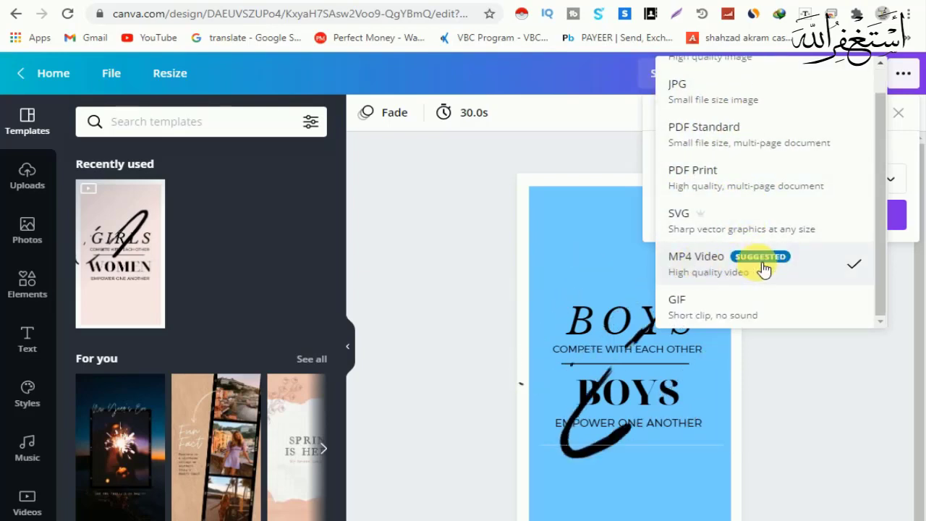
left_click(761, 267)
left_click(793, 221)
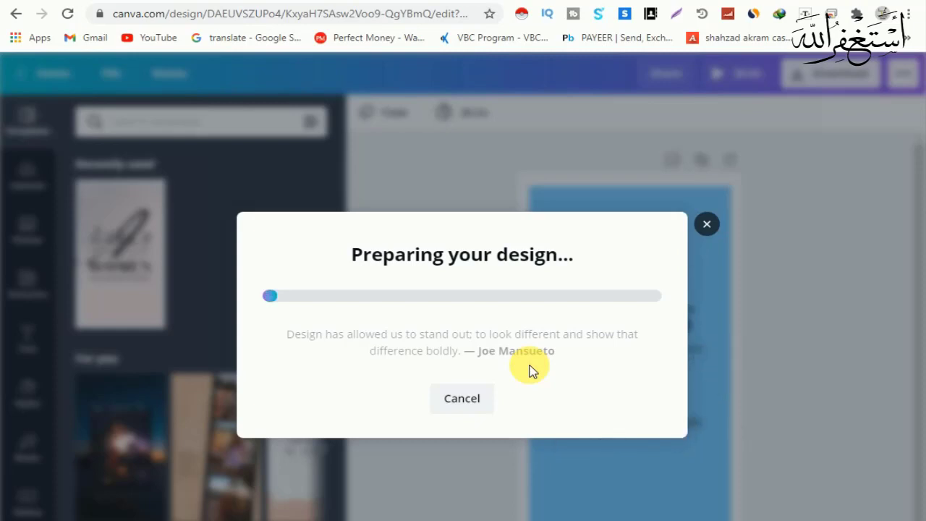
left_click(707, 225)
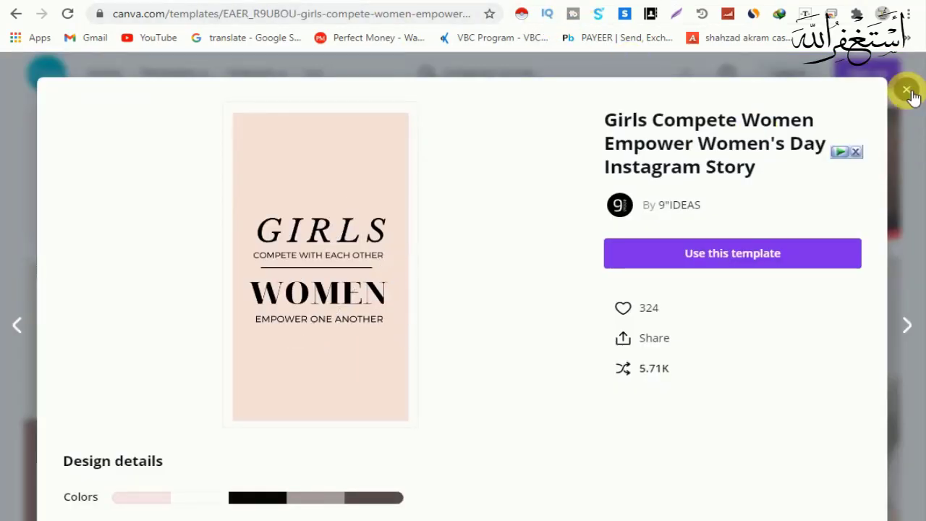
Close the template preview, reload the Instagram Story templates page and go to the Canva home page
left_click(920, 147)
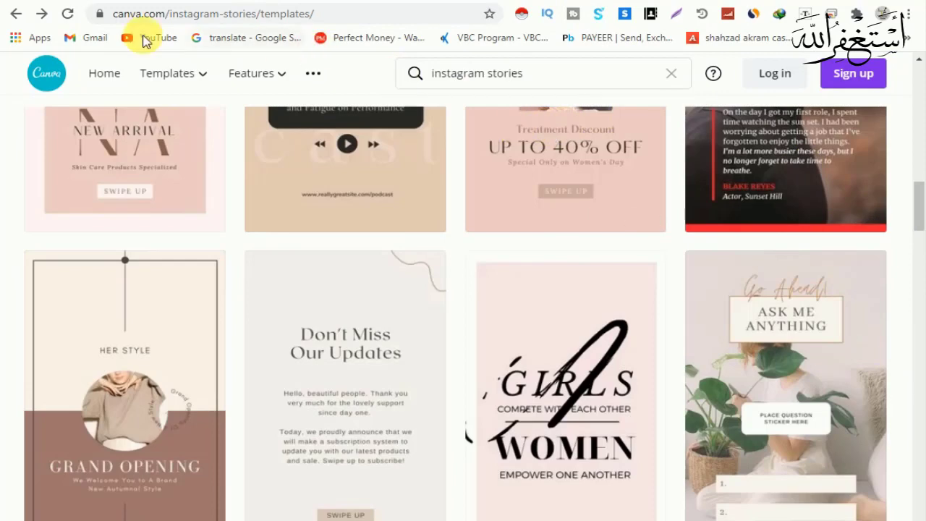
left_click(67, 16)
mouse_move(167, 73)
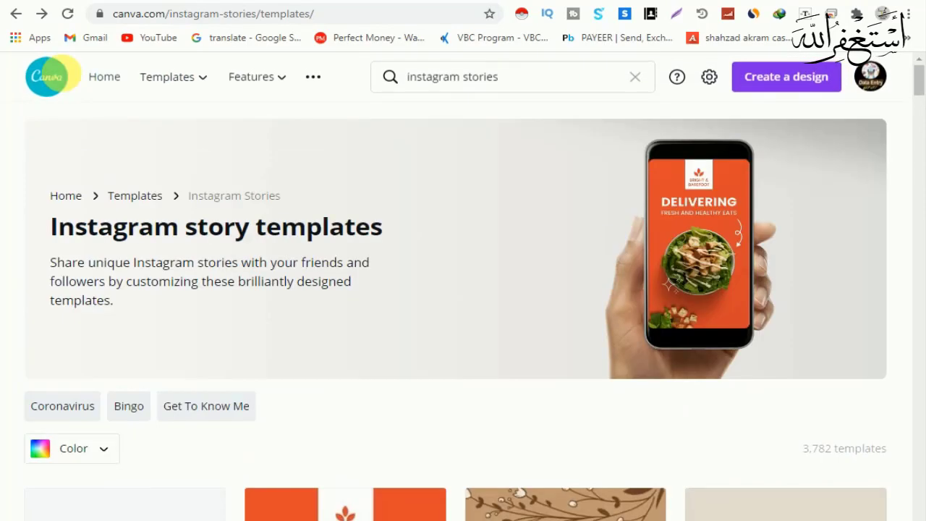
left_click(46, 78)
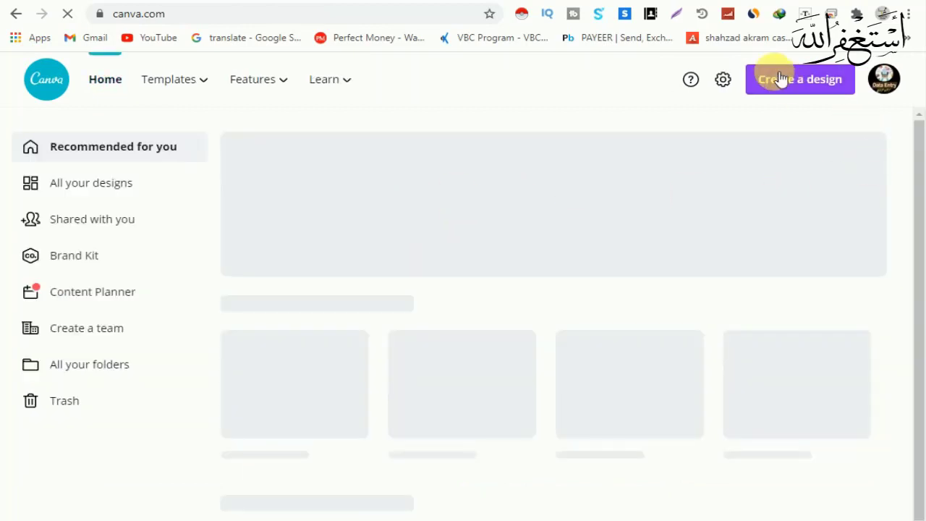
Create a new custom-size design 550 px wide and 370 px high
left_click(829, 105)
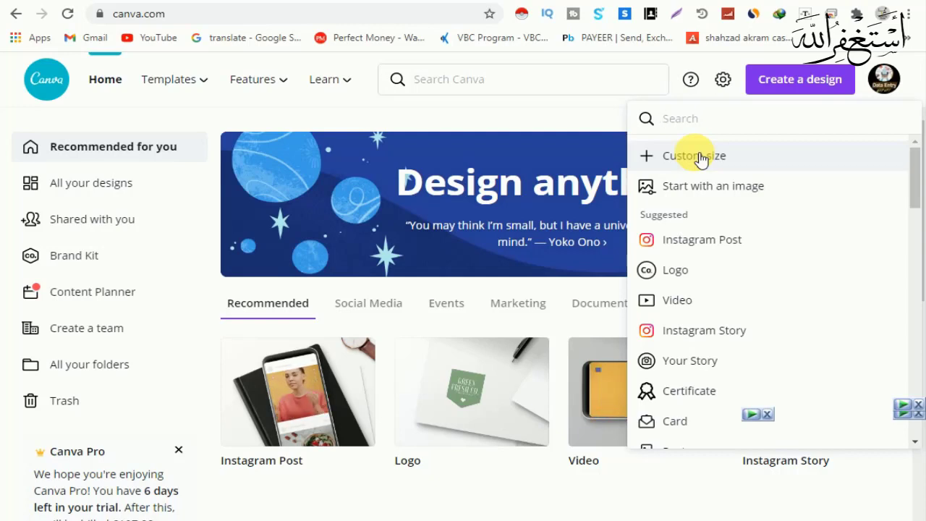
left_click(699, 158)
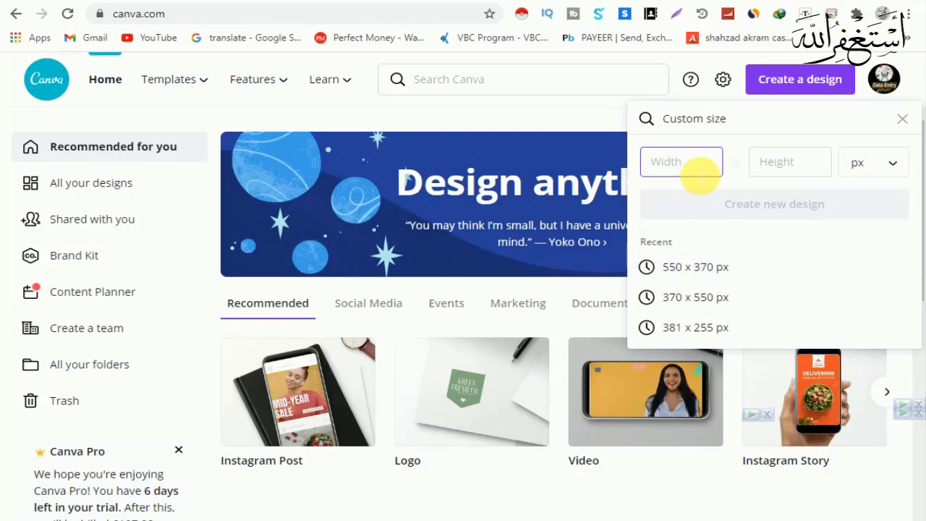
type("0")
left_click(785, 167)
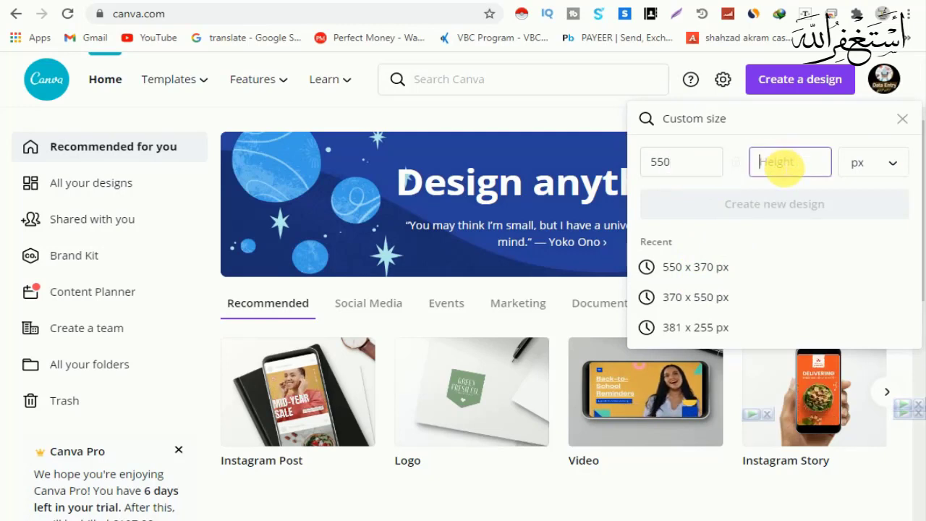
type("37")
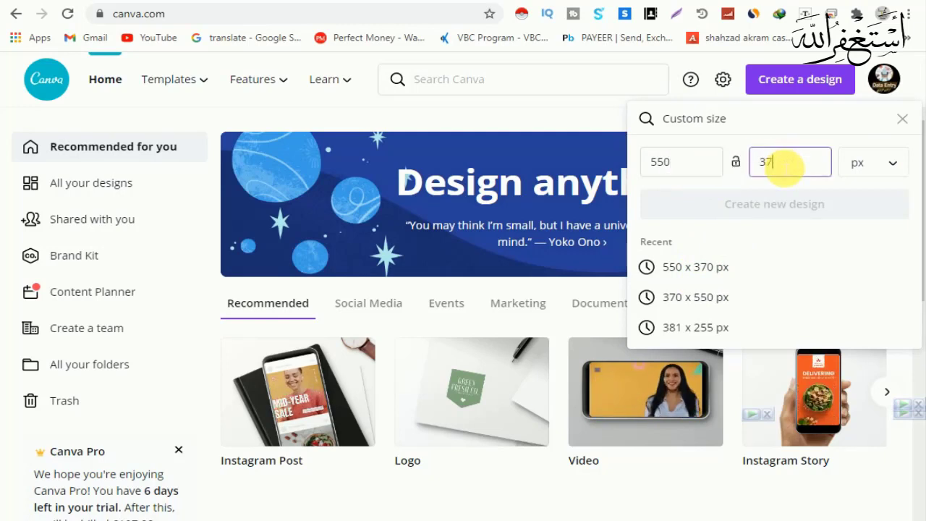
type("0")
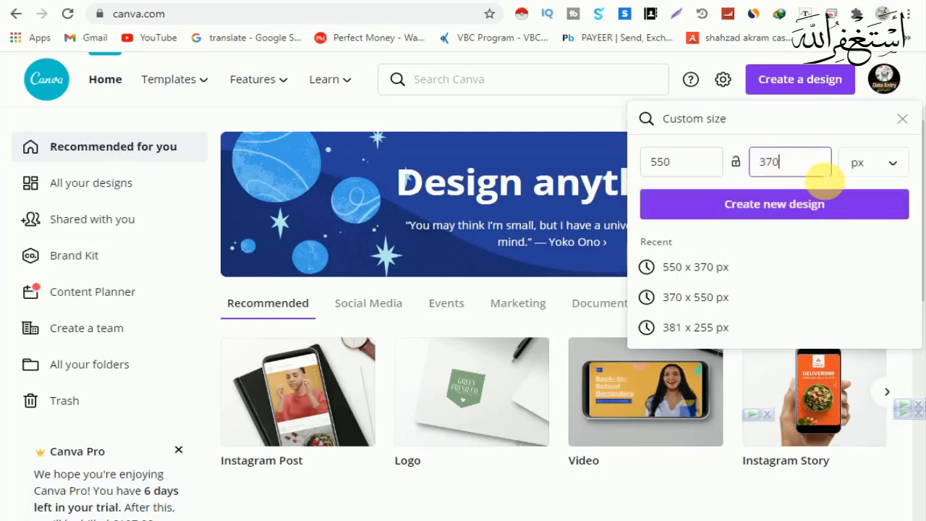
left_click(788, 209)
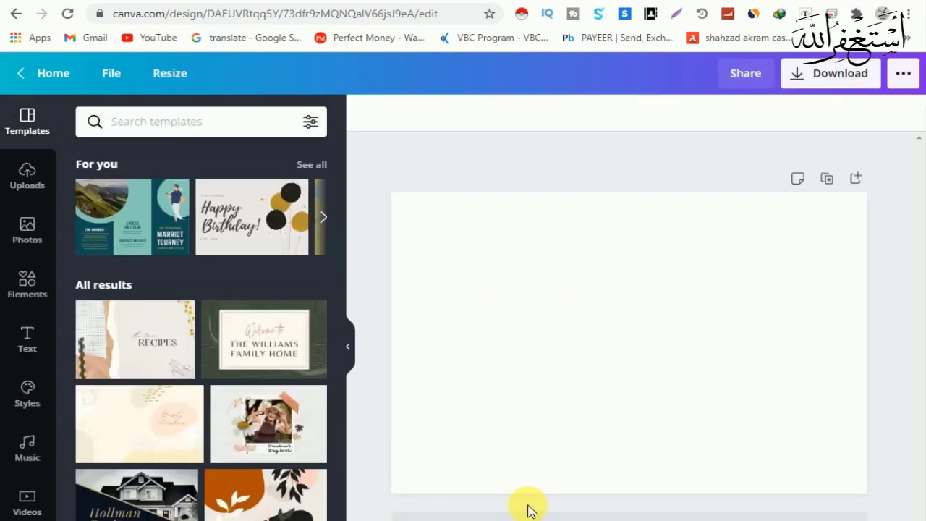
Try several default colours, including red and yellow, as the blank page's background and settle on yellow-green
left_click(538, 346)
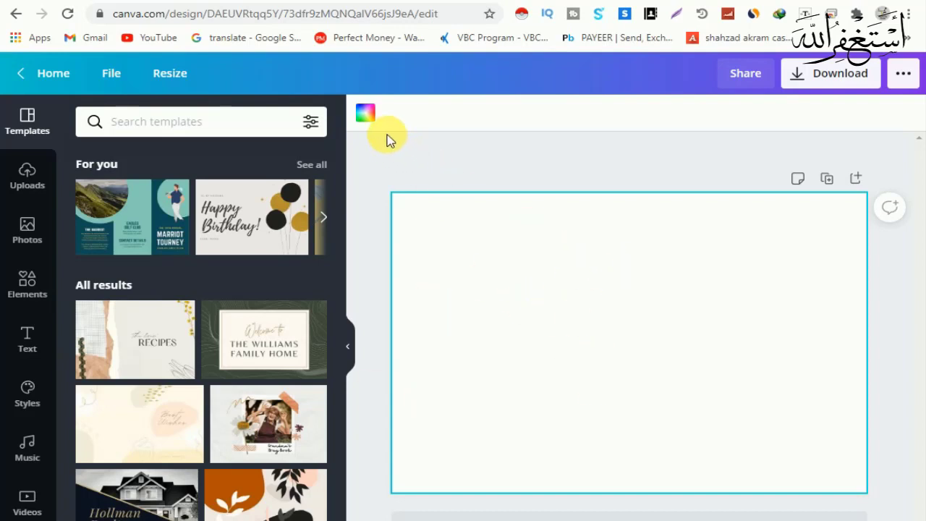
left_click(381, 118)
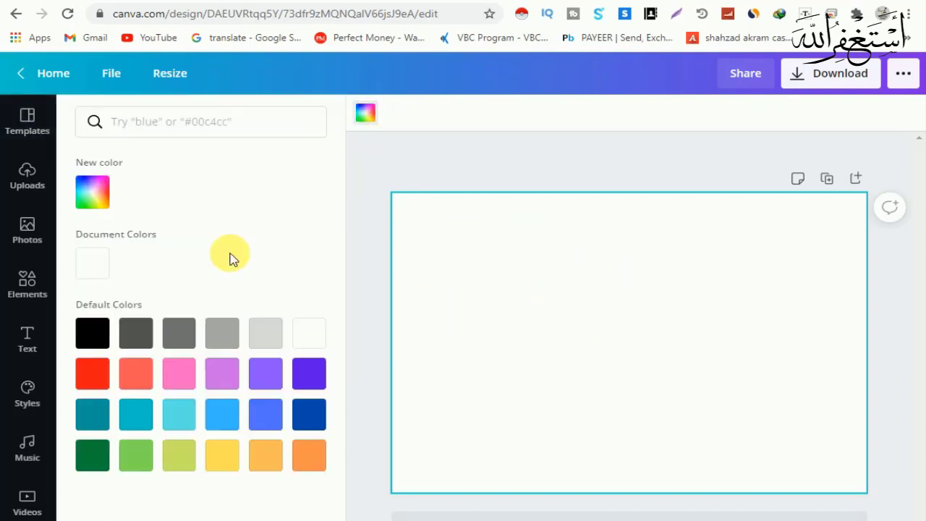
left_click(136, 373)
left_click(97, 377)
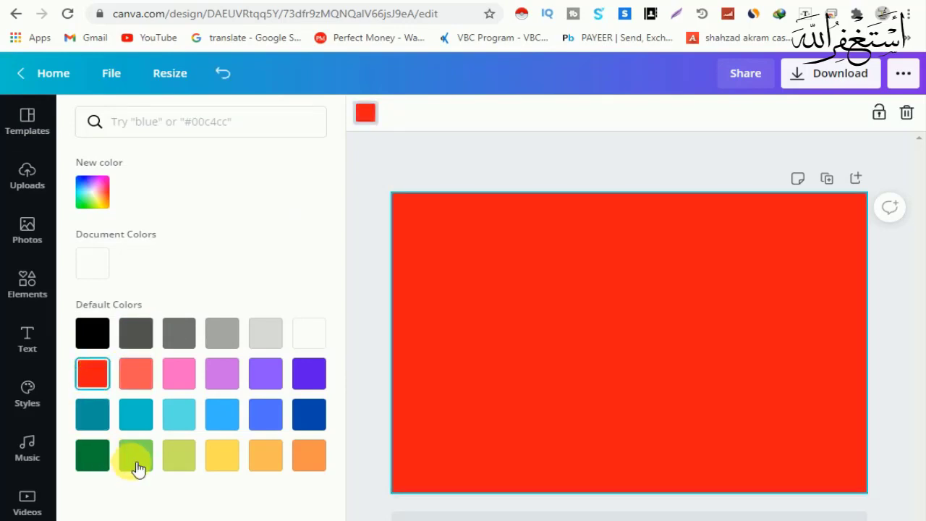
left_click(122, 456)
left_click(219, 459)
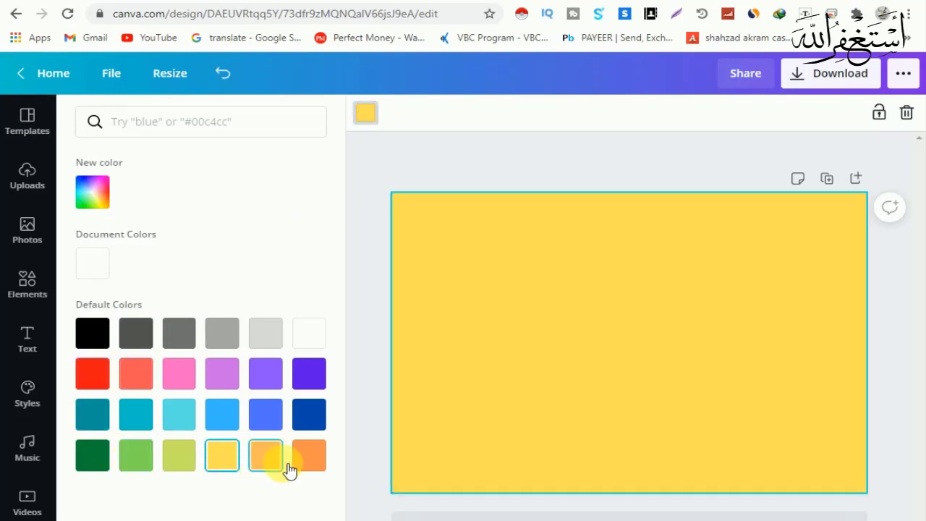
left_click(266, 463)
left_click(181, 462)
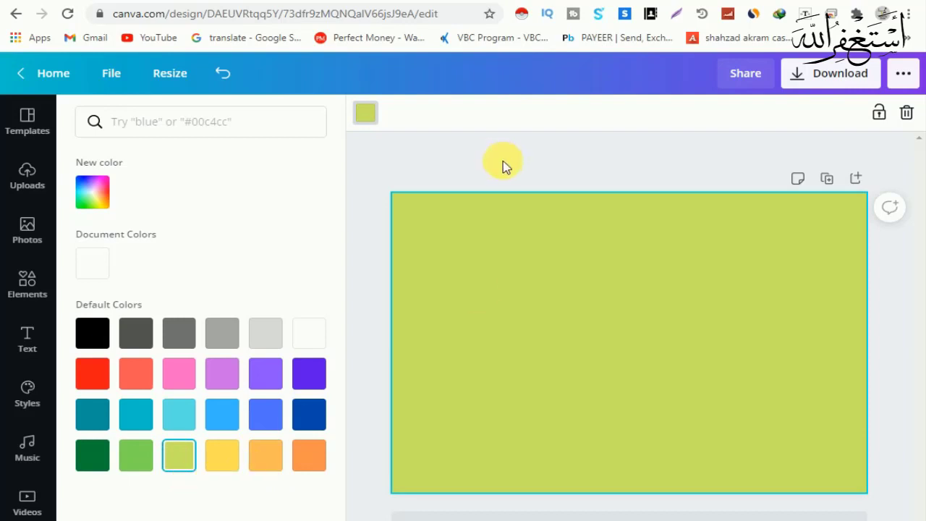
left_click(480, 295)
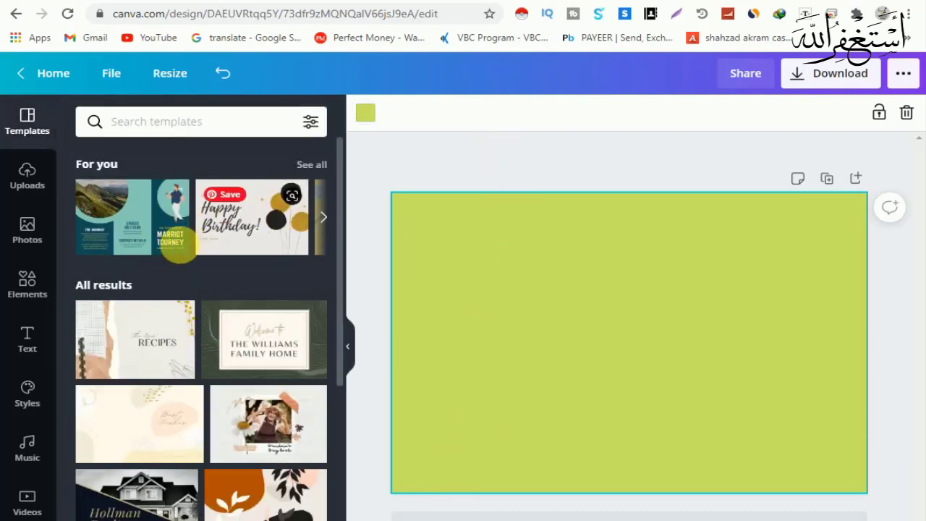
Browse the suggested templates and look through the uploaded videos, audio and images
scroll(206, 449, "down", 5)
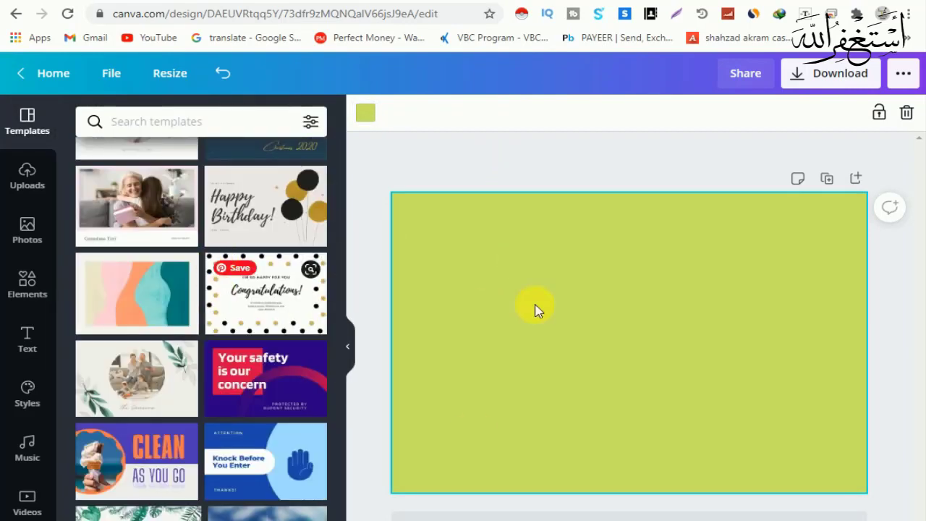
scroll(213, 407, "down", 4)
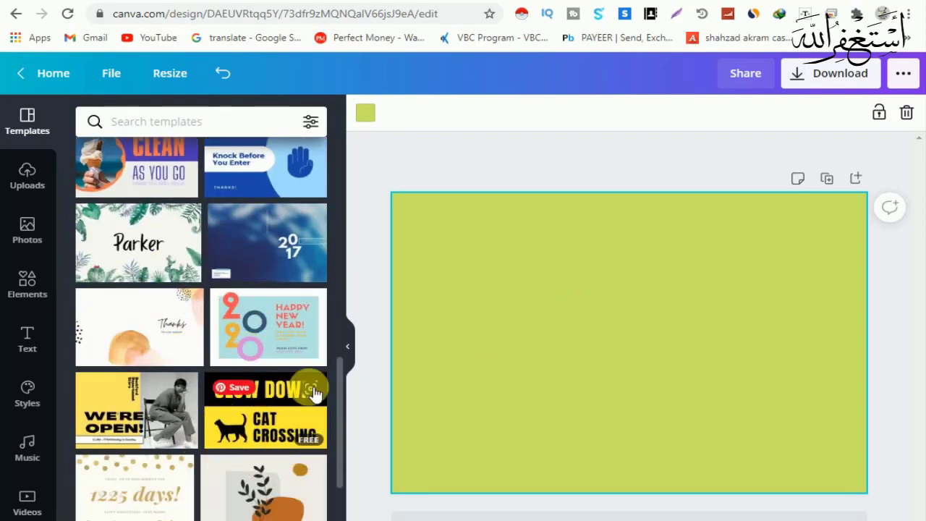
scroll(186, 331, "down", 8)
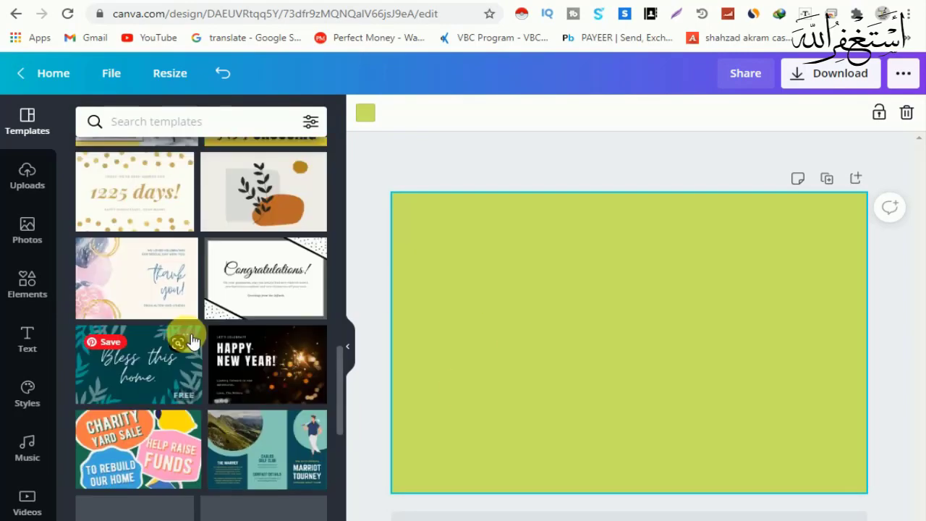
scroll(202, 495, "up", 5)
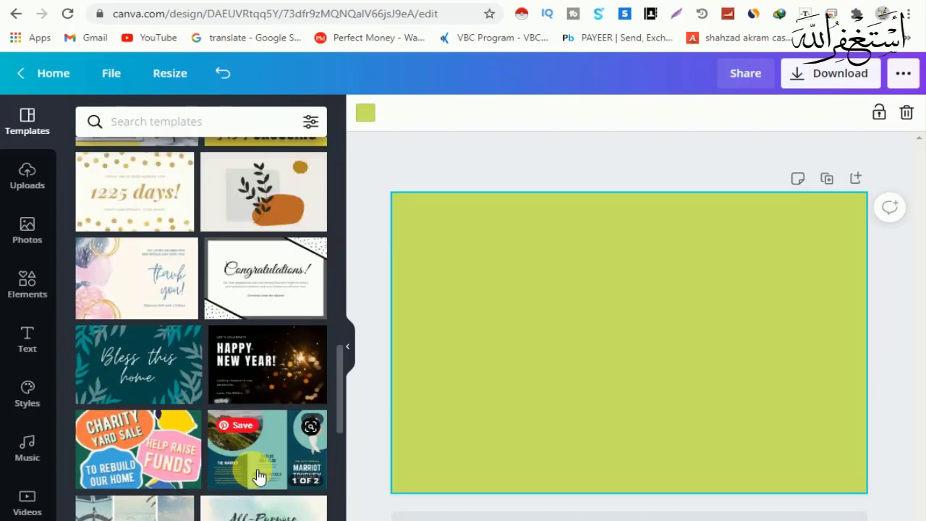
scroll(258, 476, "up", 5)
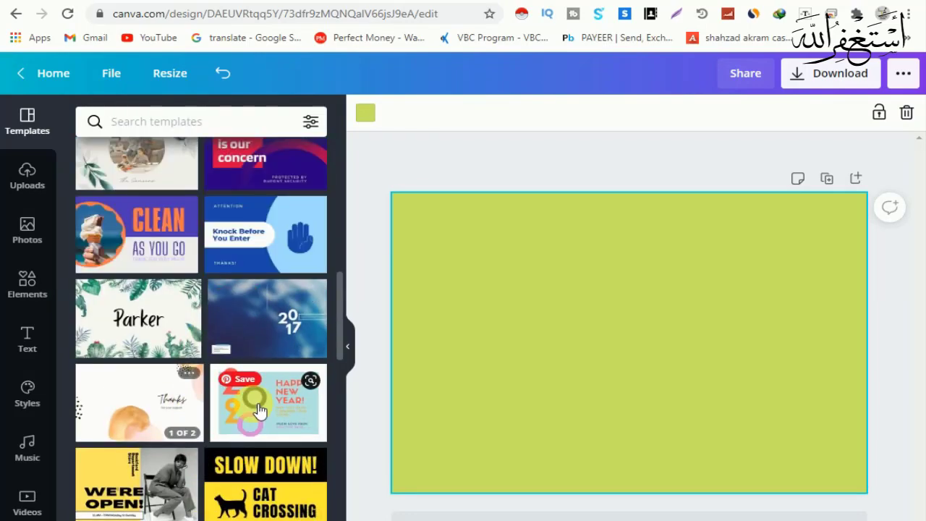
scroll(217, 308, "up", 10)
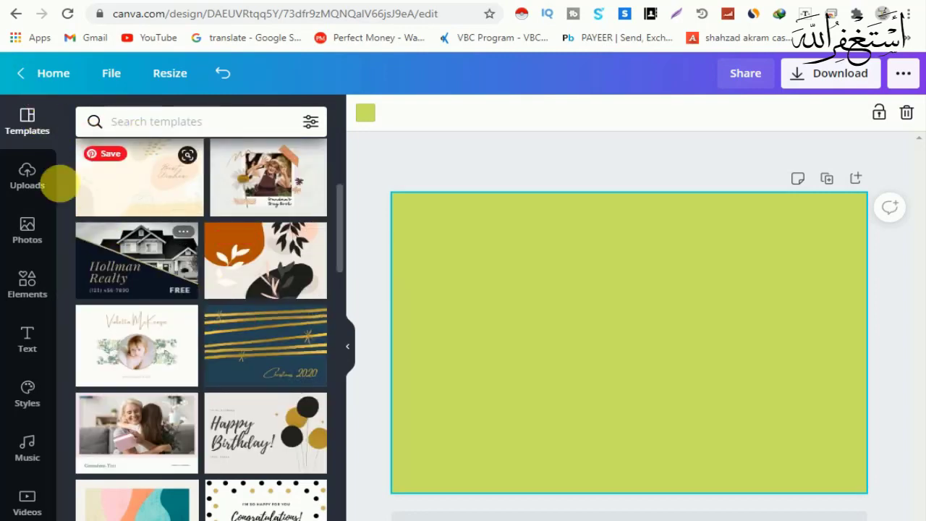
left_click(27, 177)
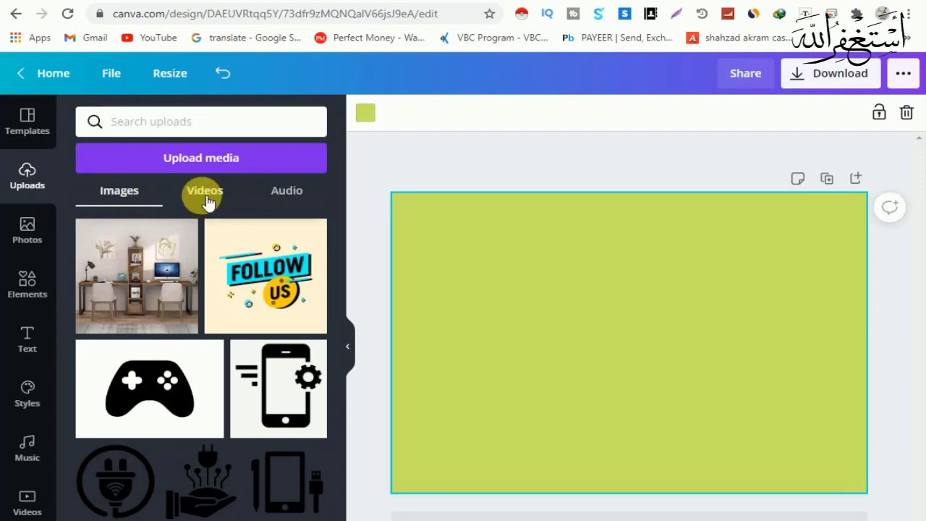
left_click(206, 196)
left_click(305, 196)
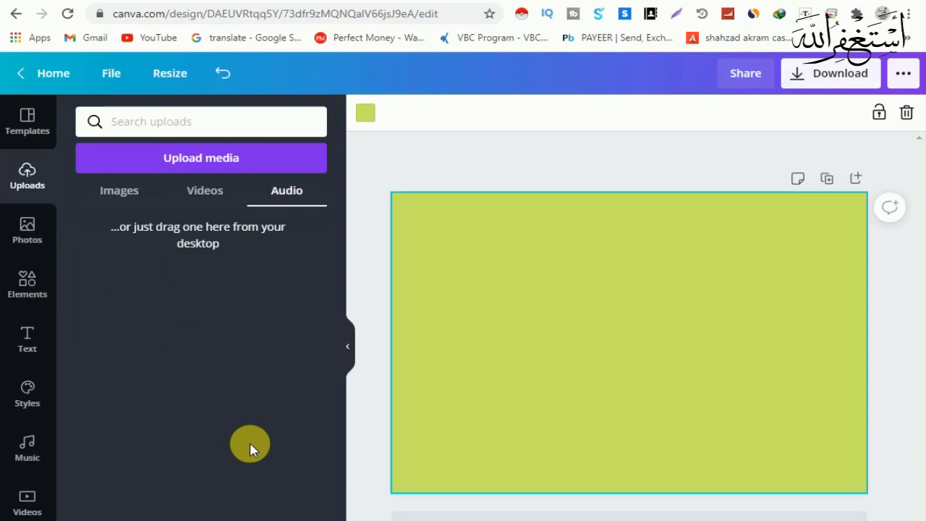
left_click(218, 193)
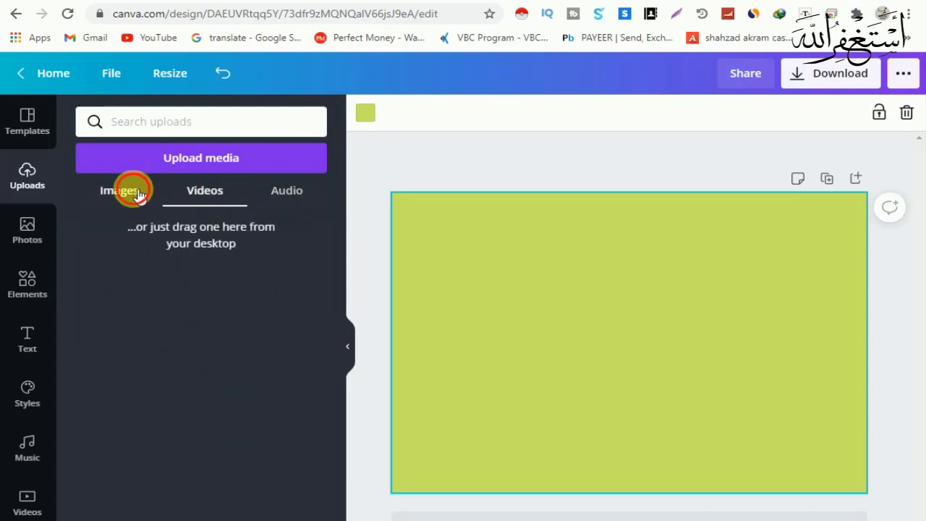
left_click(142, 196)
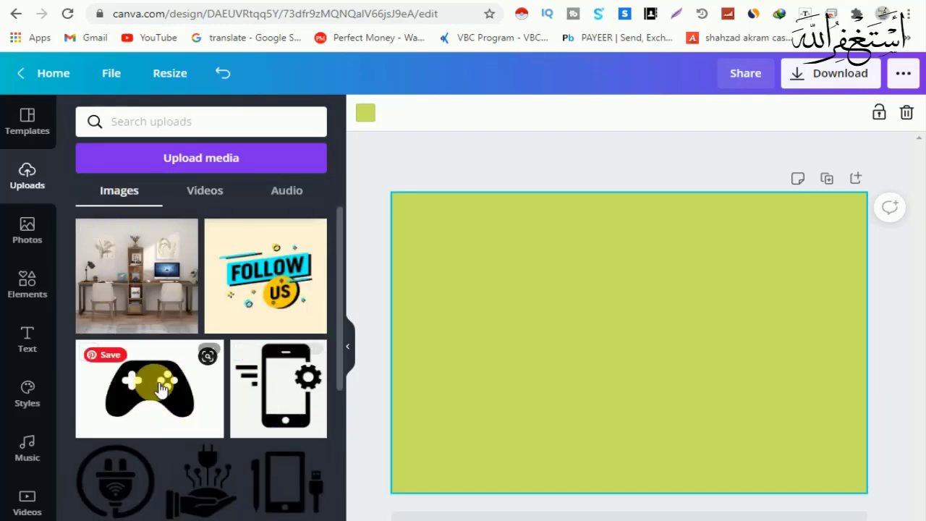
Try the uploaded game controller and plug images on the page, deleting each one again
left_click(217, 403)
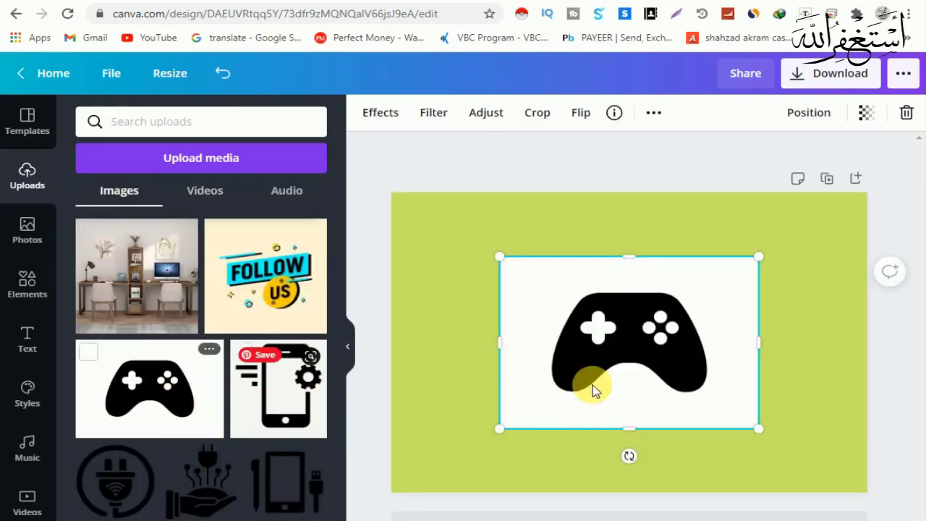
left_click_drag(620, 343, 600, 312)
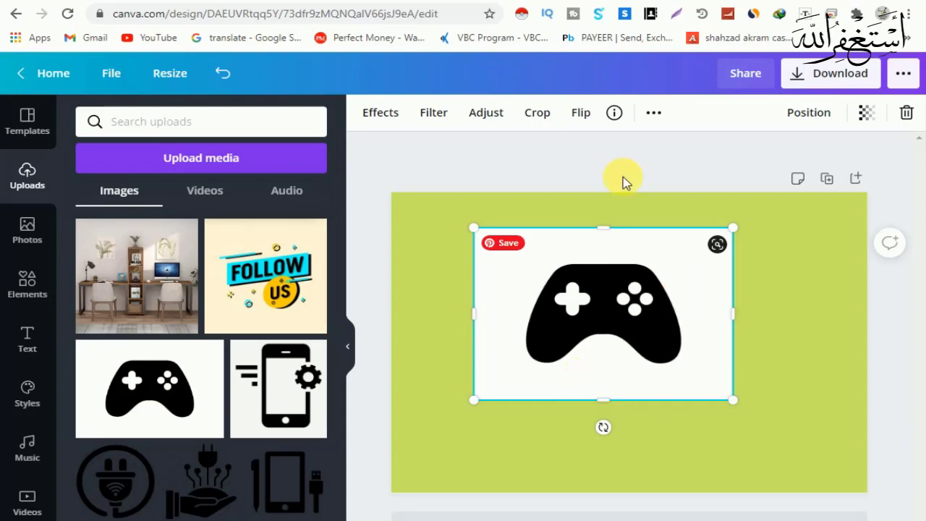
mouse_move(622, 335)
left_mouse_down()
mouse_move(599, 335)
mouse_move(620, 352)
left_mouse_up()
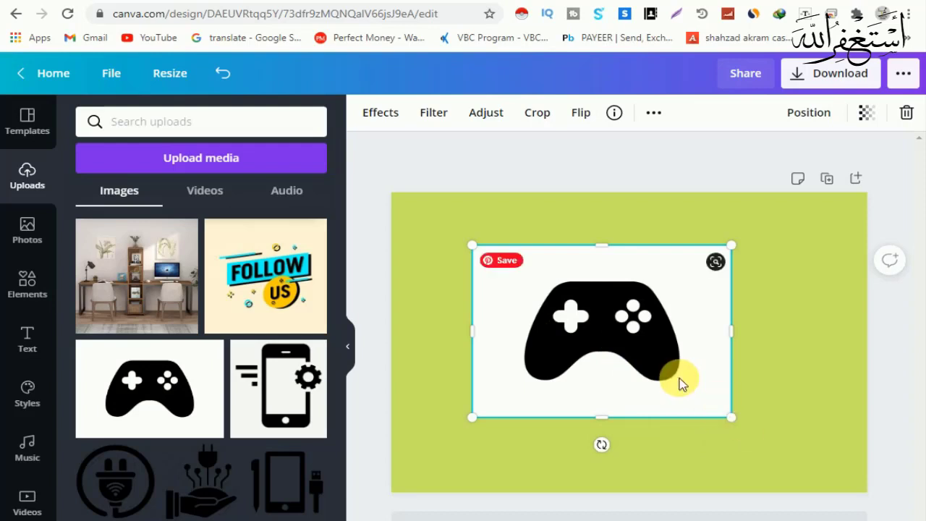
key("Delete")
scroll(258, 405, "down", 3)
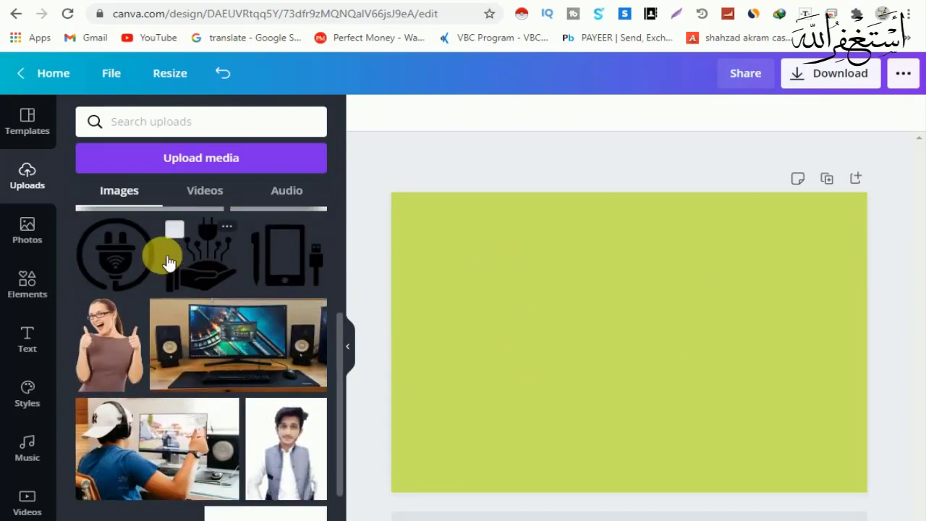
left_click(120, 248)
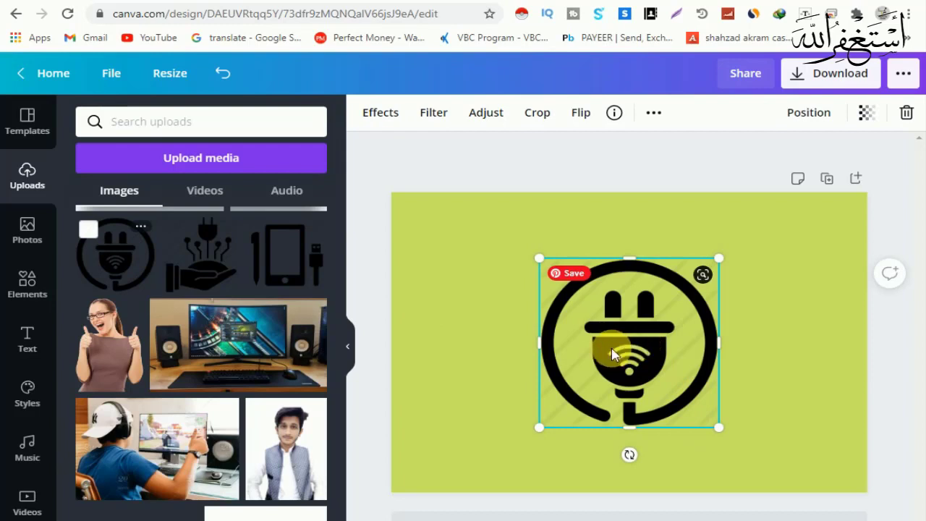
key("Delete")
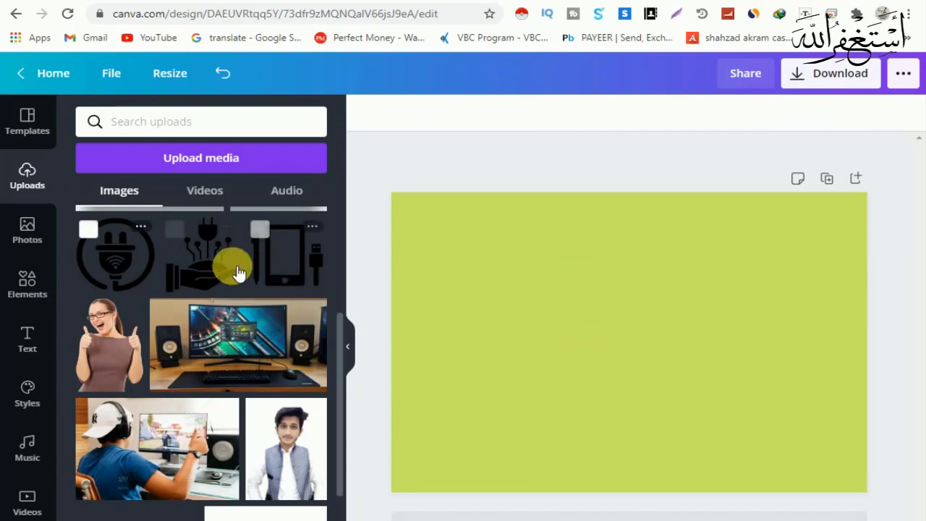
Add the uploaded tablet, pen and USB cable icon and position it slightly above the page's centre
left_click(298, 260)
left_click_drag(614, 345, 651, 338)
left_click(753, 344)
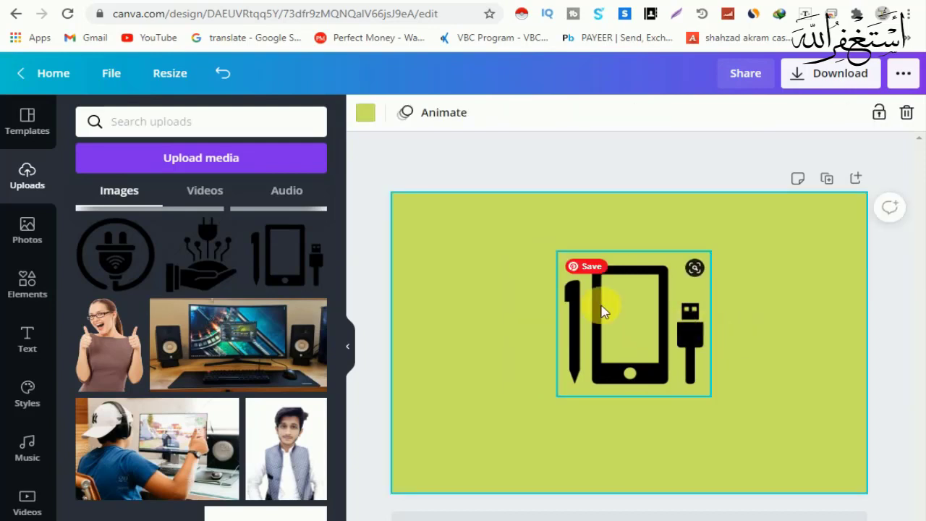
left_click(409, 159)
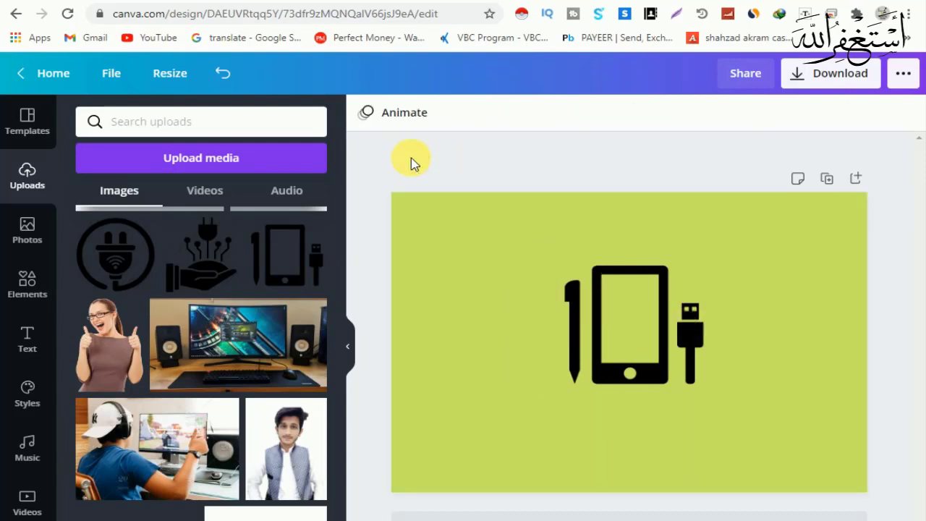
Browse the trending stock photos and search the photo library for electronics
left_click(28, 230)
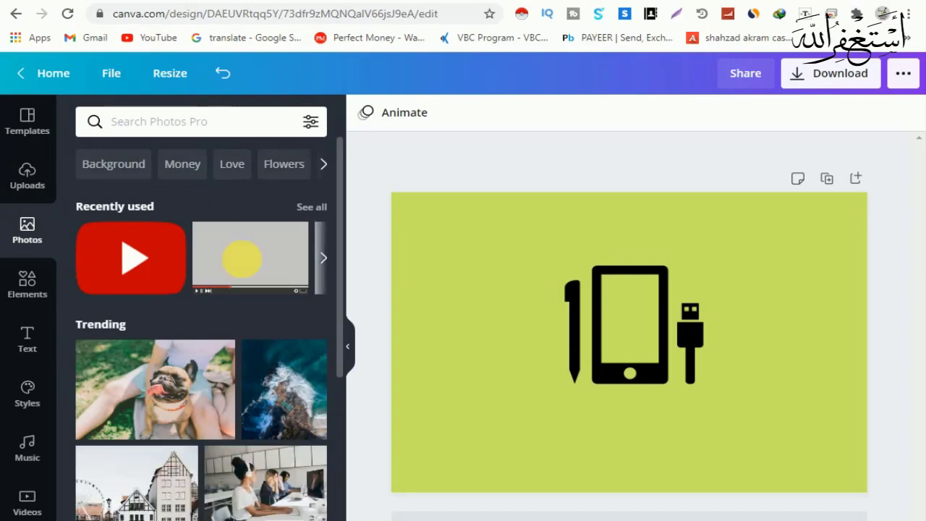
scroll(203, 424, "down", 3)
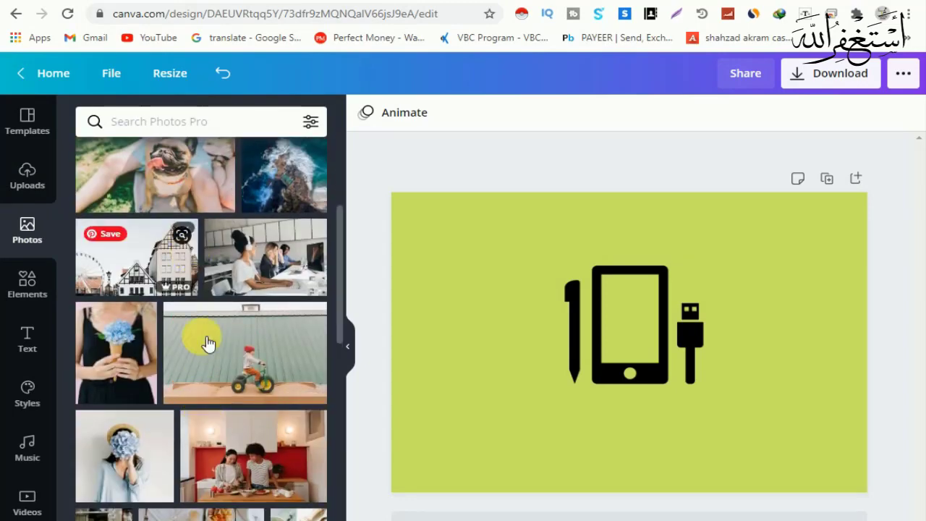
scroll(217, 347, "up", 3)
left_click(223, 124)
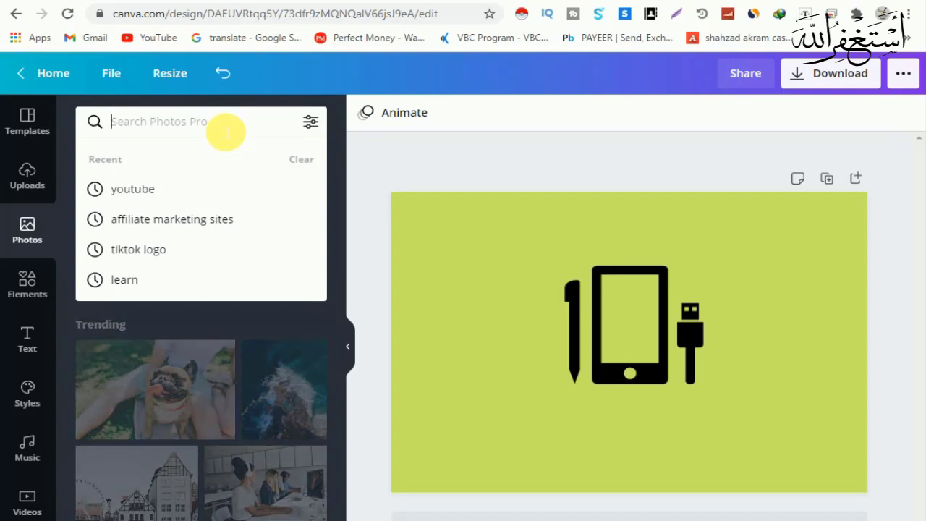
type("electro")
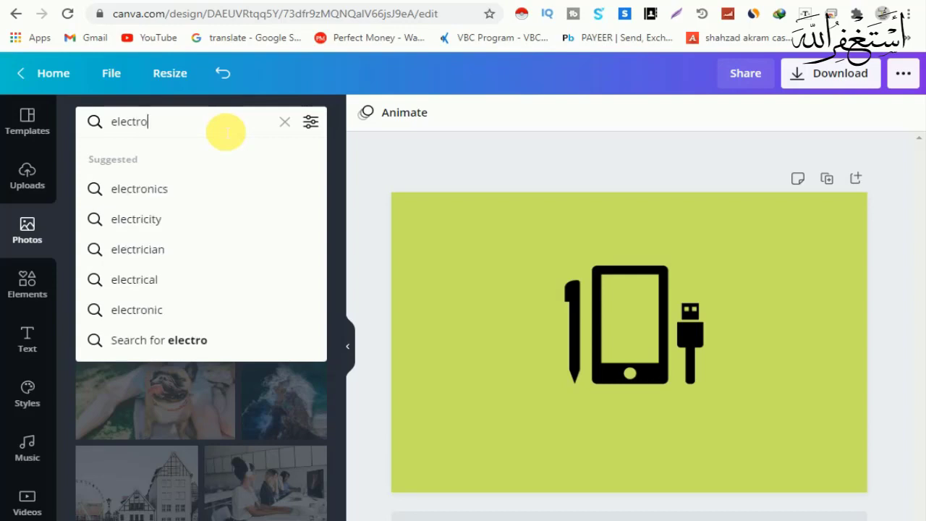
left_click(207, 189)
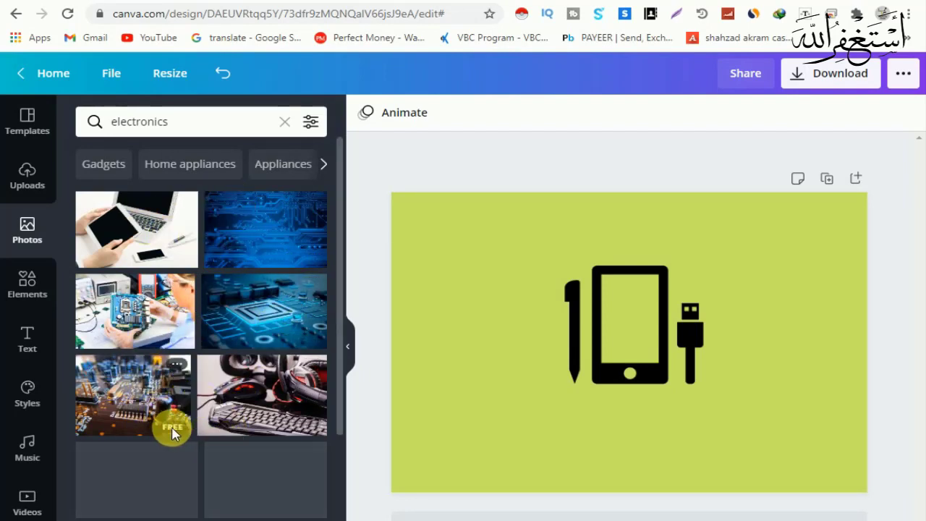
Look through the electronics photo results
scroll(207, 383, "down", 3)
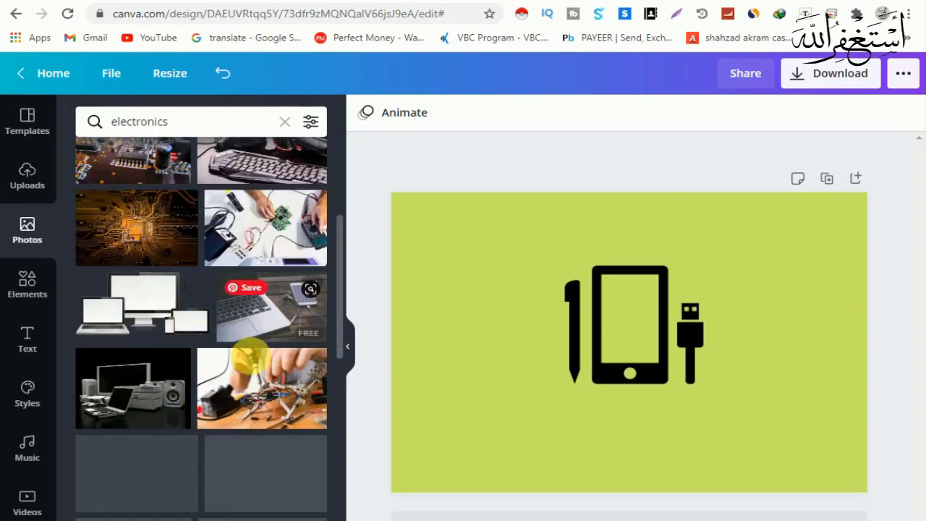
scroll(210, 441, "down", 3)
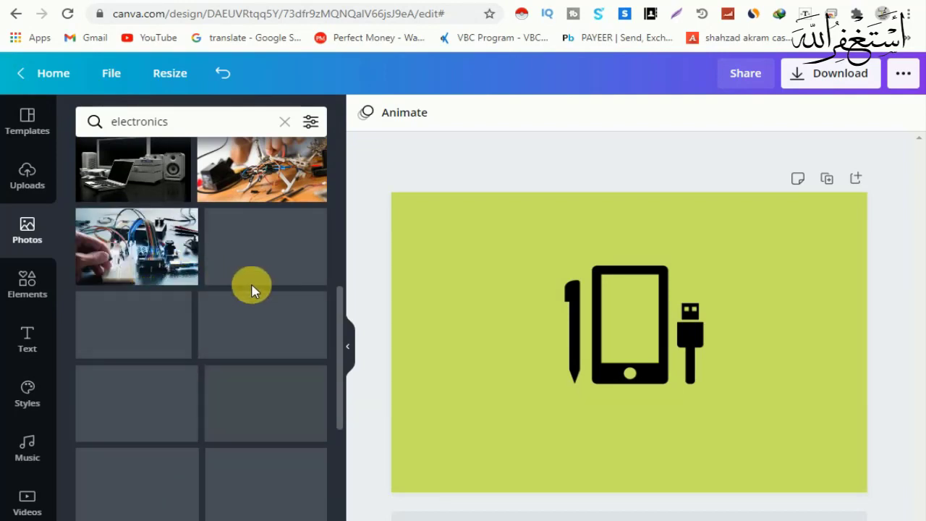
scroll(246, 362, "up", 6)
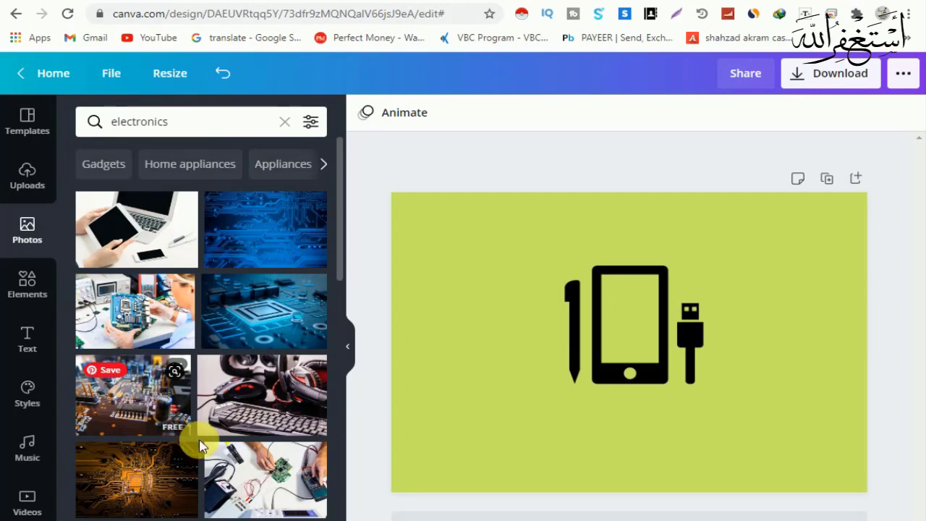
scroll(196, 402, "down", 2)
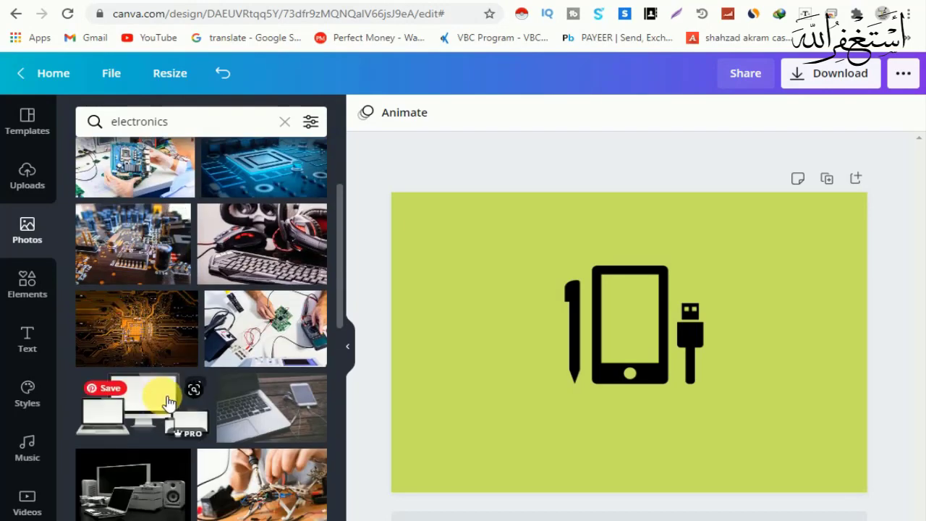
Add the featured mistletoe graphic from the elements library and position it at the page's upper-left edge
left_click(33, 283)
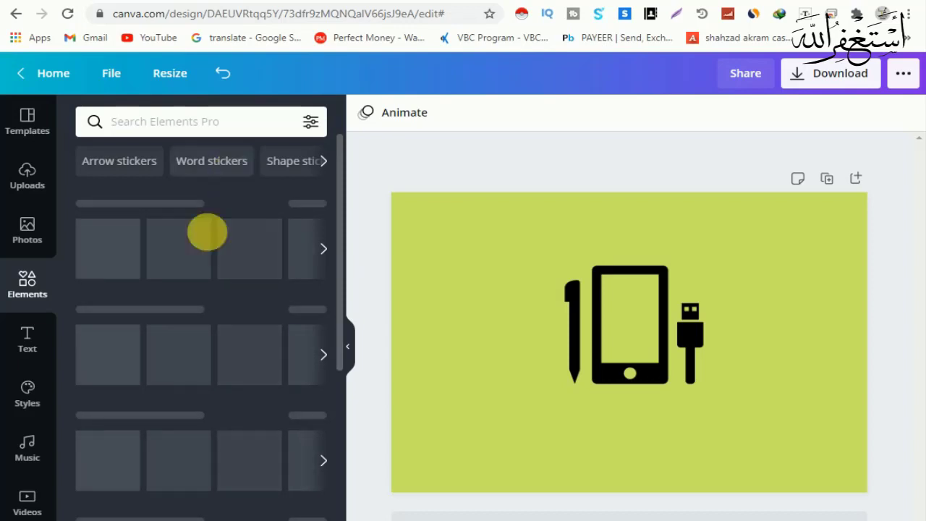
scroll(237, 416, "down", 2)
scroll(228, 407, "up", 3)
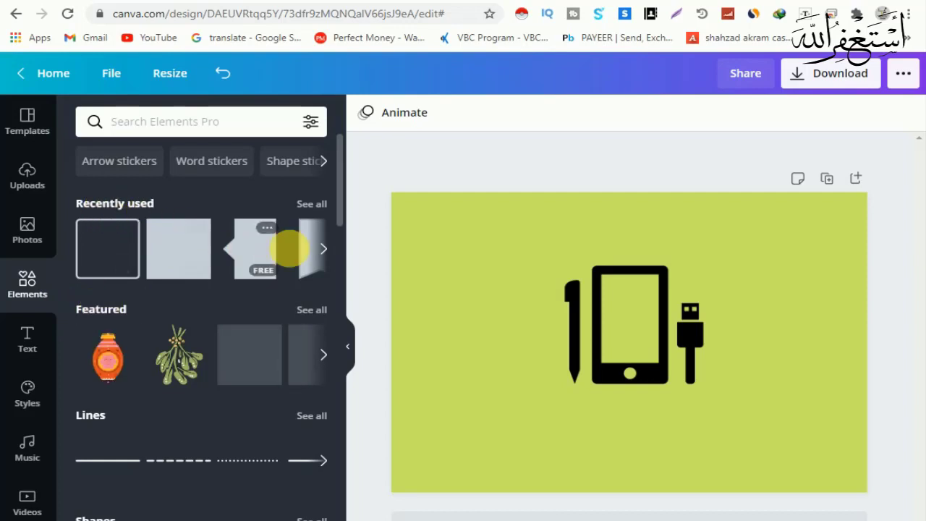
left_click(323, 248)
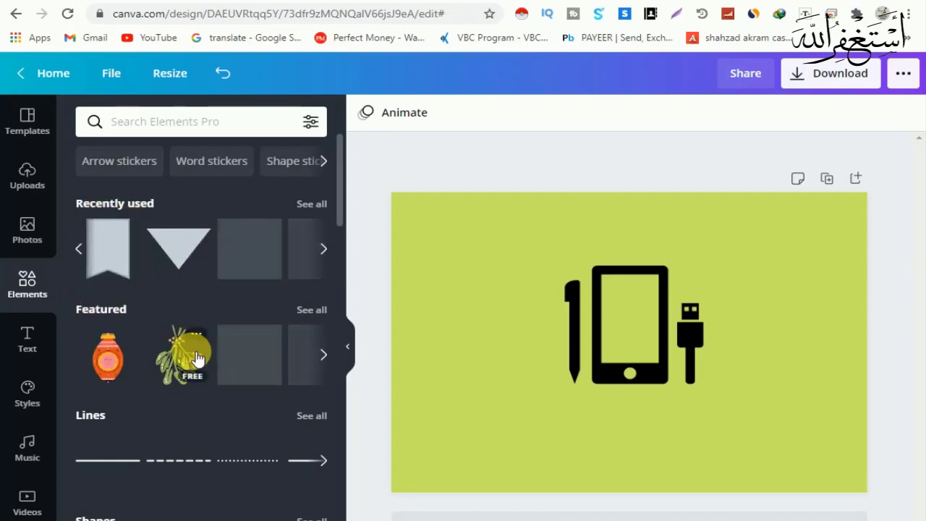
scroll(181, 361, "down", 1)
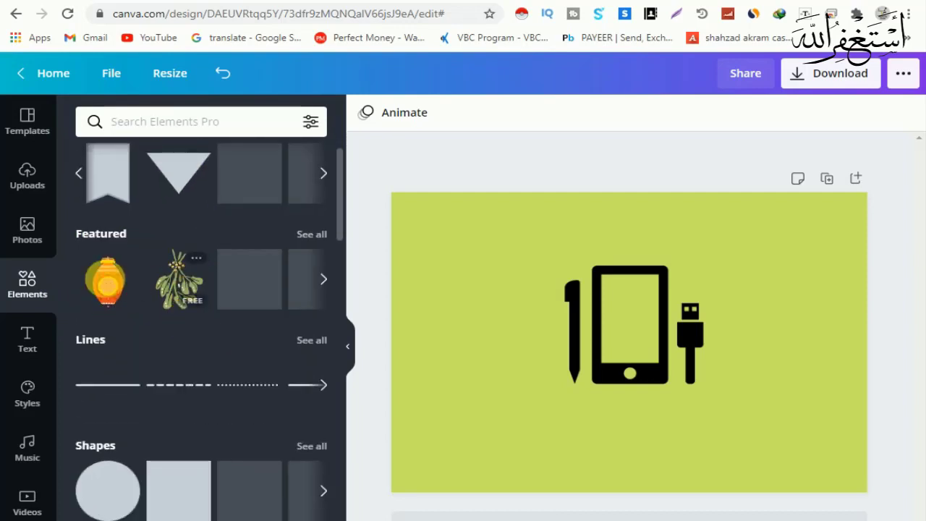
left_click(184, 279)
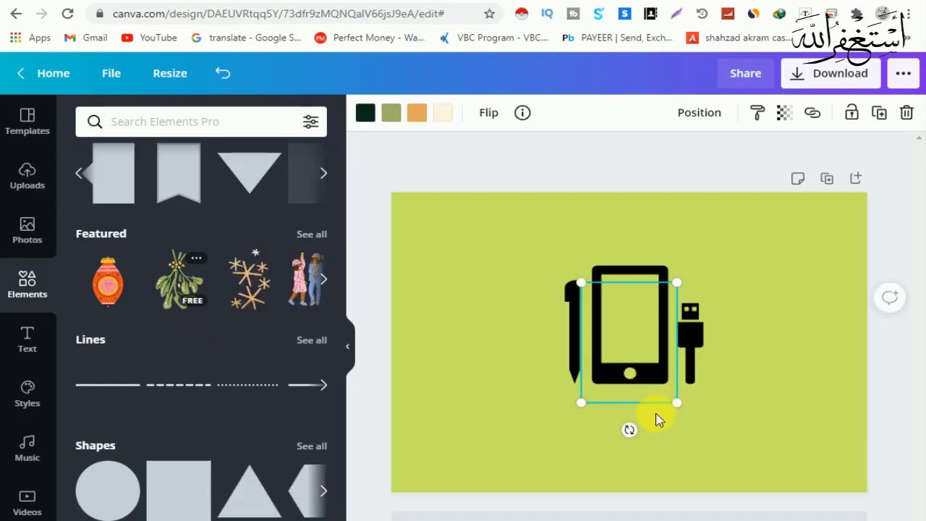
left_click(324, 281)
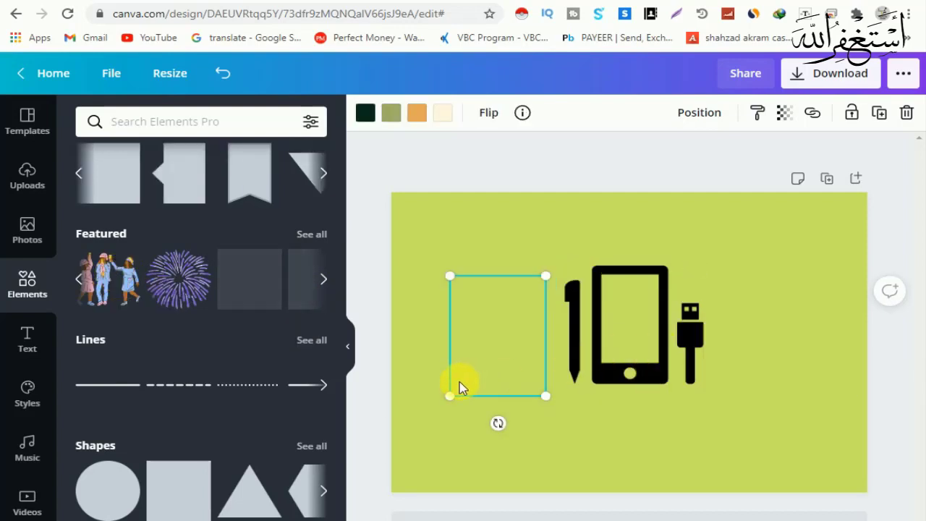
scroll(254, 427, "down", 10)
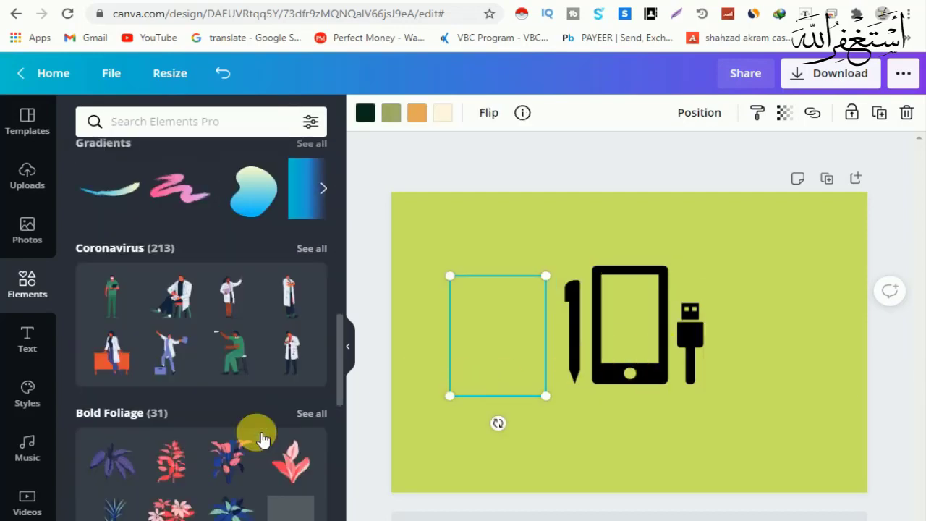
scroll(186, 435, "down", 12)
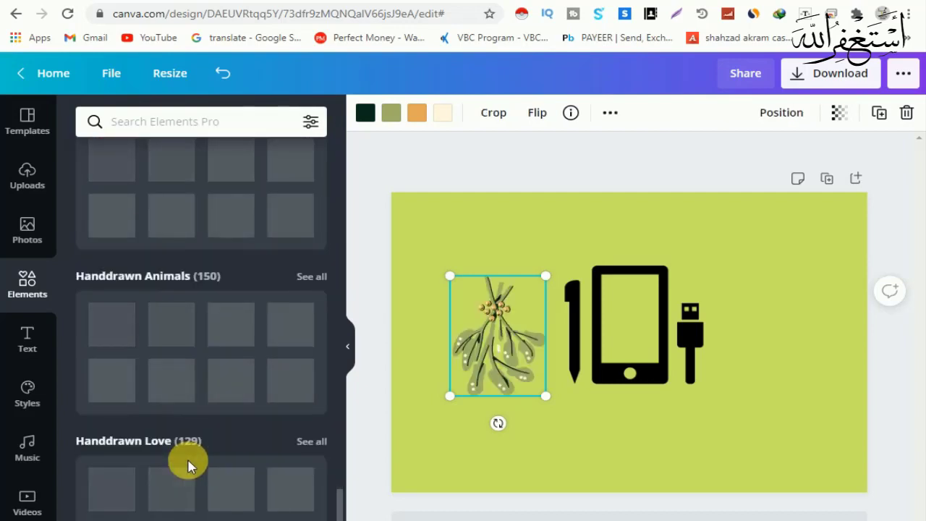
left_click_drag(510, 351, 485, 268)
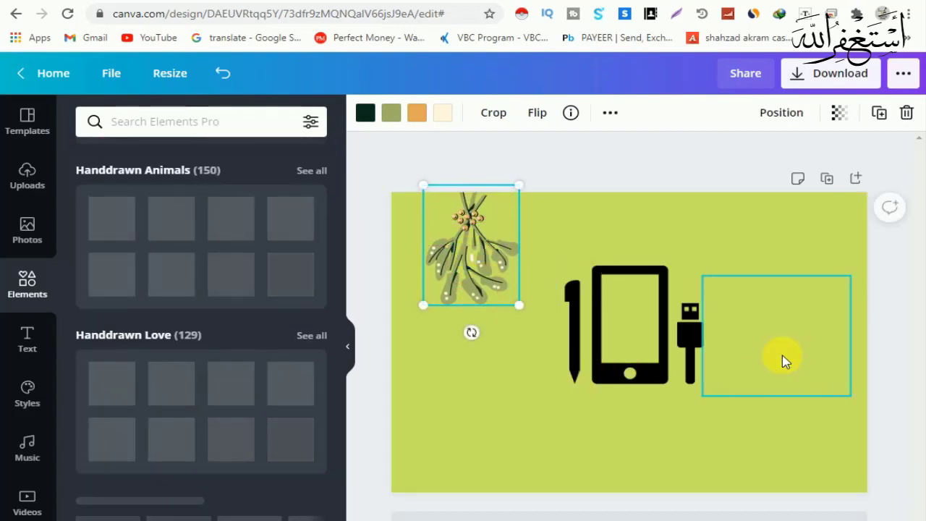
Add the featured graphic of three celebrating people at the page's upper right and move the tablet icon down to the lower centre
left_click(781, 354)
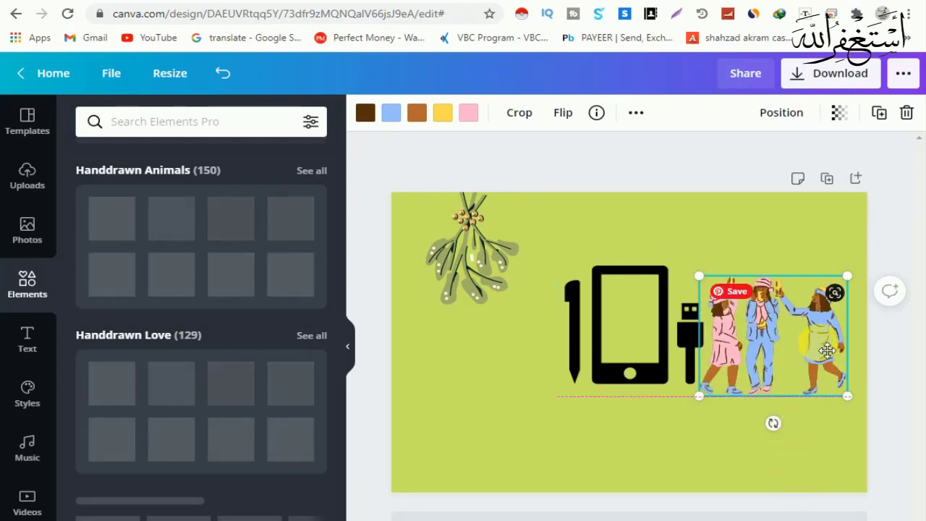
left_click_drag(633, 345, 573, 424)
left_click_drag(797, 346, 736, 305)
left_click(383, 200)
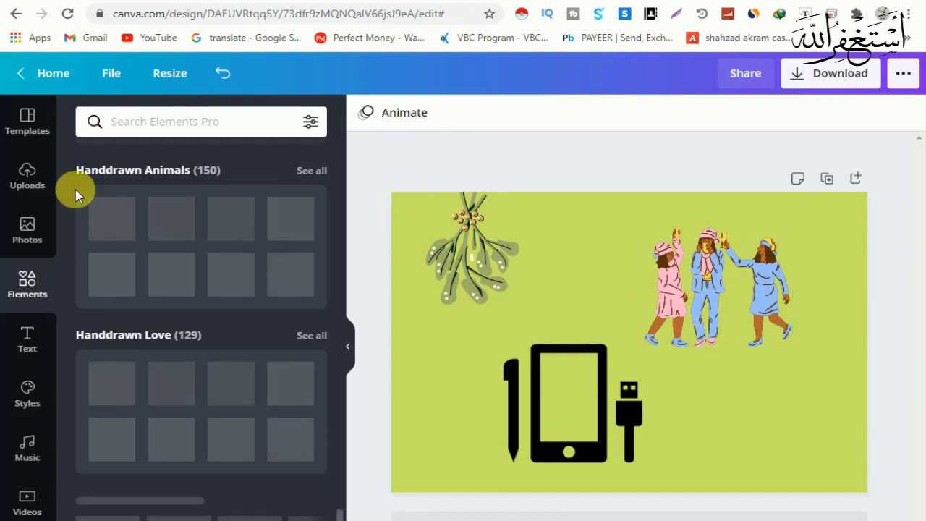
Add a heading reading "Canva", enlarge it to font size 62.6 and place it beside the mistletoe
left_click(27, 340)
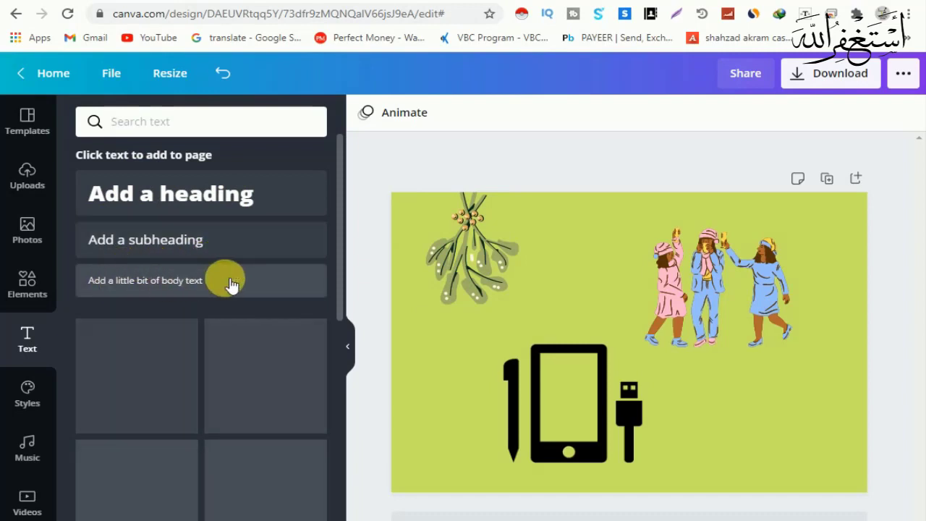
left_click(244, 193)
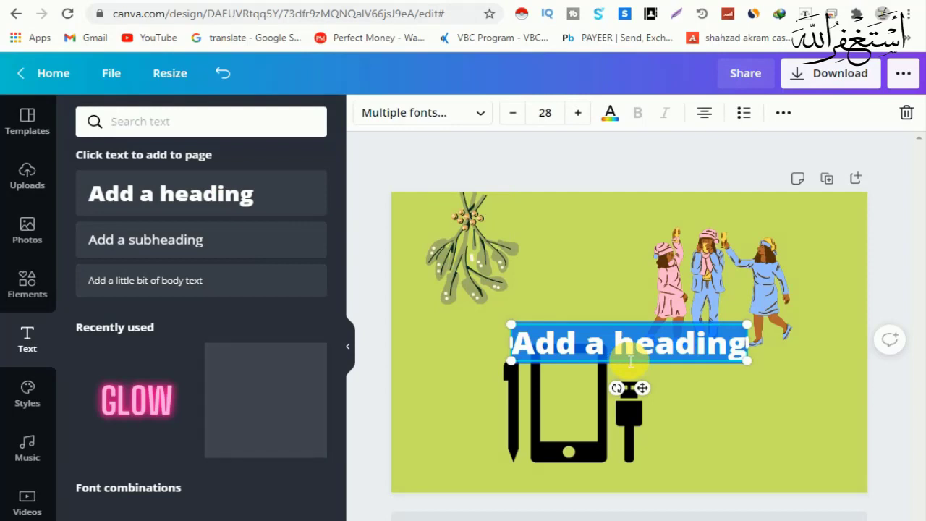
type("De")
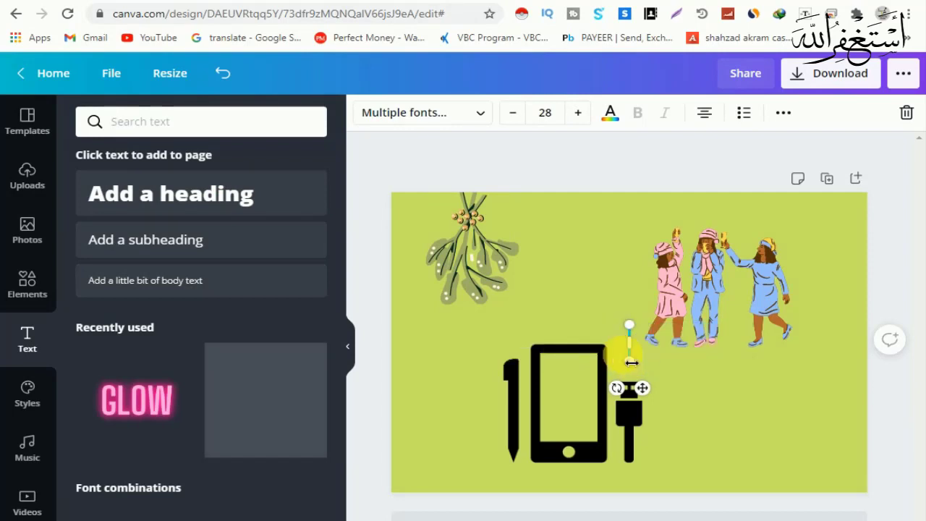
type("n")
type("a")
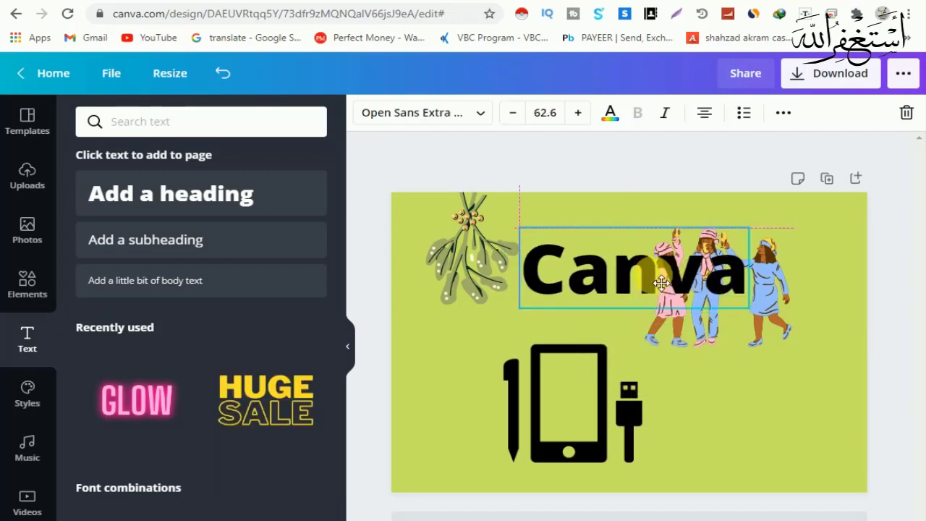
Move the three-people graphic to the page's lower right and shift the Canva heading slightly up and right
left_click_drag(786, 306, 843, 434)
left_click(673, 269)
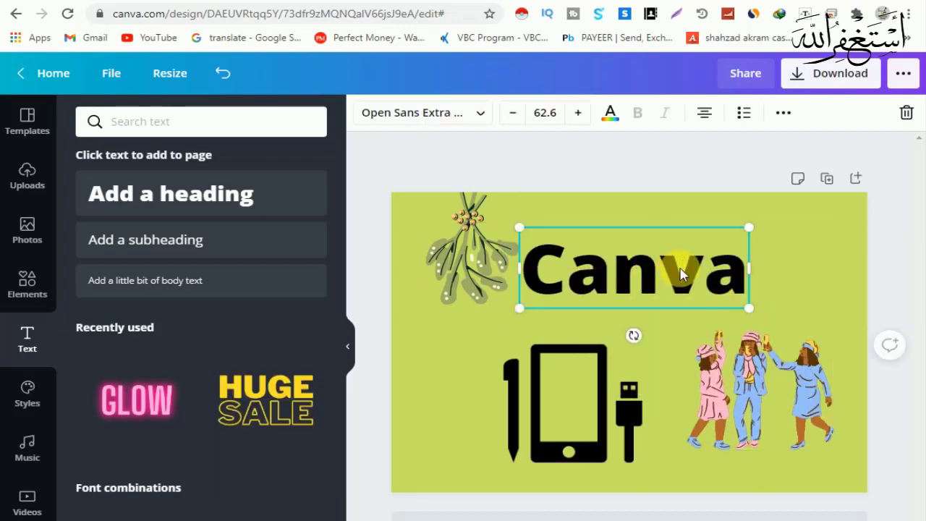
left_click_drag(672, 268, 682, 264)
left_click(551, 171)
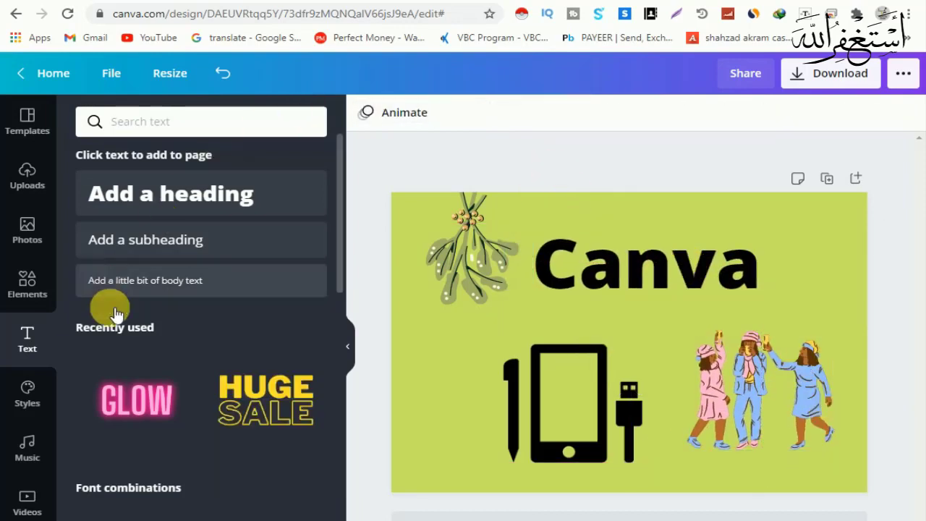
Browse the ready-made font combinations in the text library
scroll(181, 405, "down", 2)
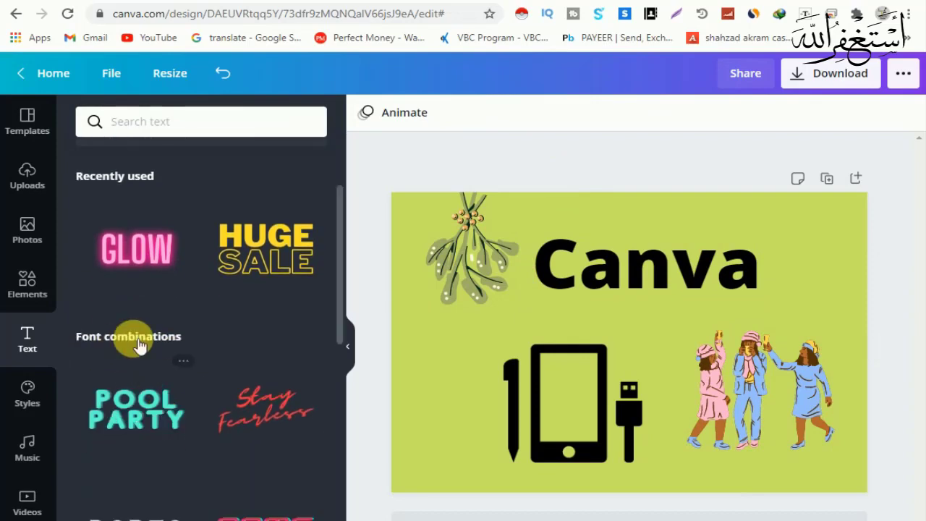
scroll(145, 381, "down", 6)
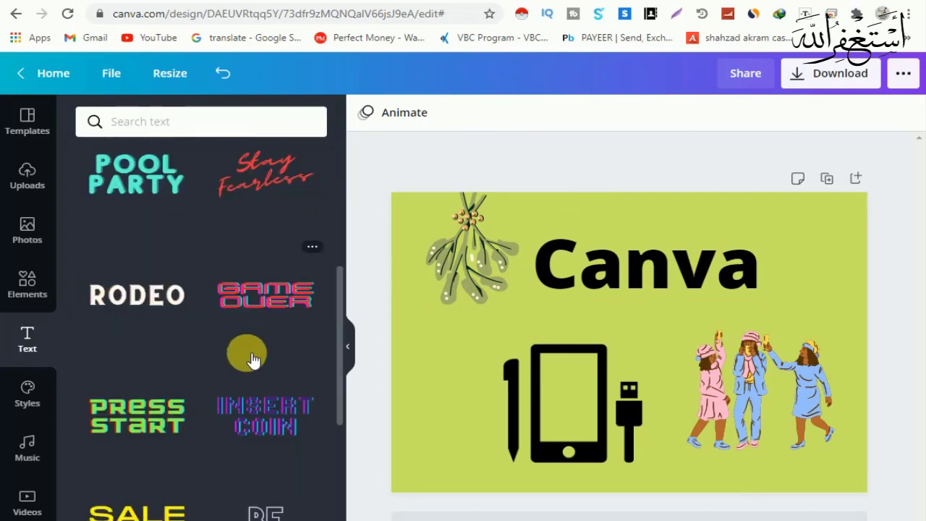
scroll(151, 414, "down", 4)
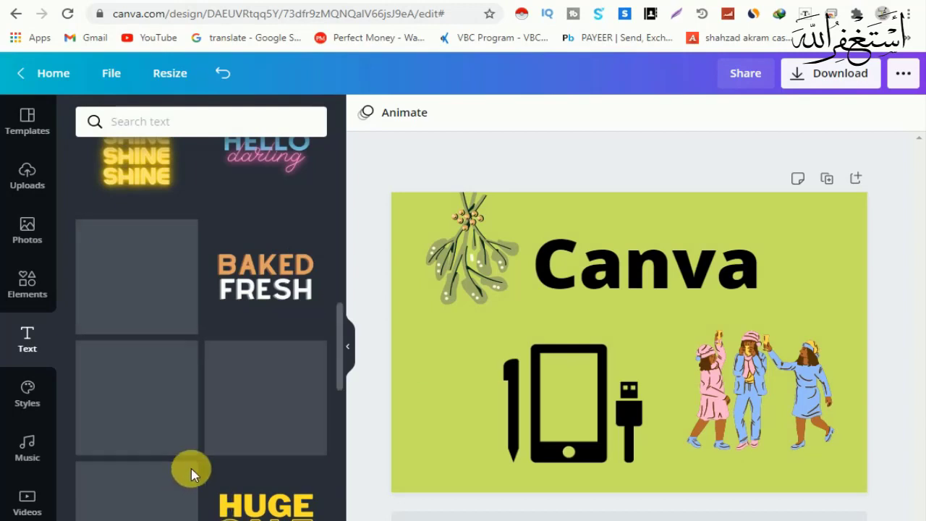
scroll(241, 437, "down", 1)
scroll(238, 439, "up", 5)
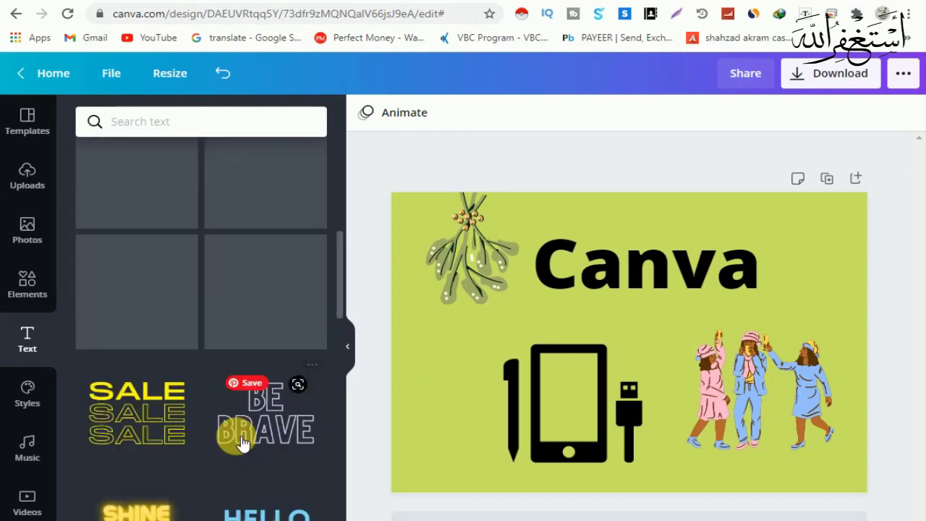
scroll(249, 377, "up", 3)
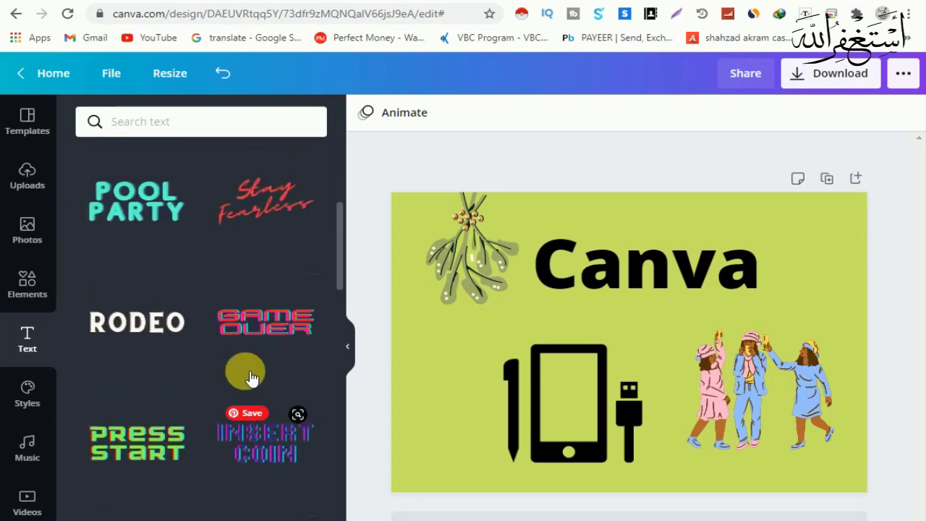
scroll(213, 358, "up", 3)
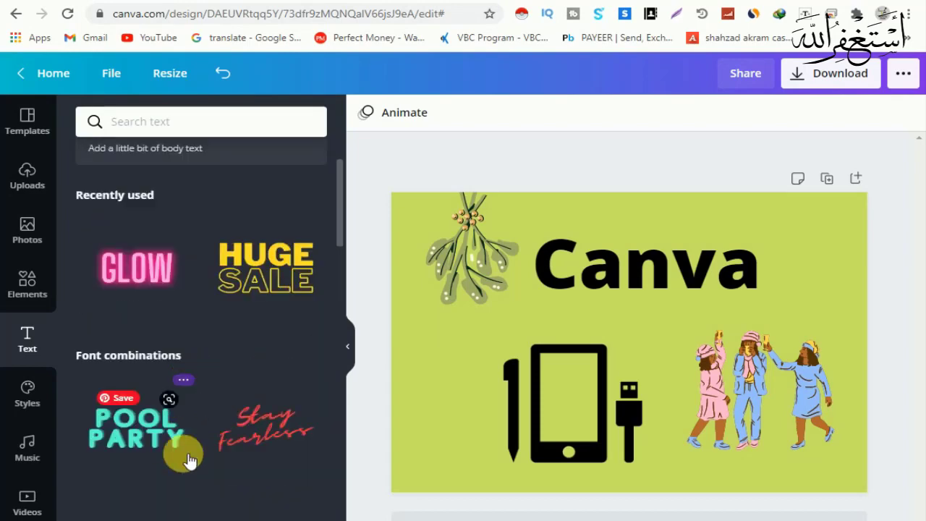
Browse the trending style sets of font pairings and colour palettes
left_click(30, 413)
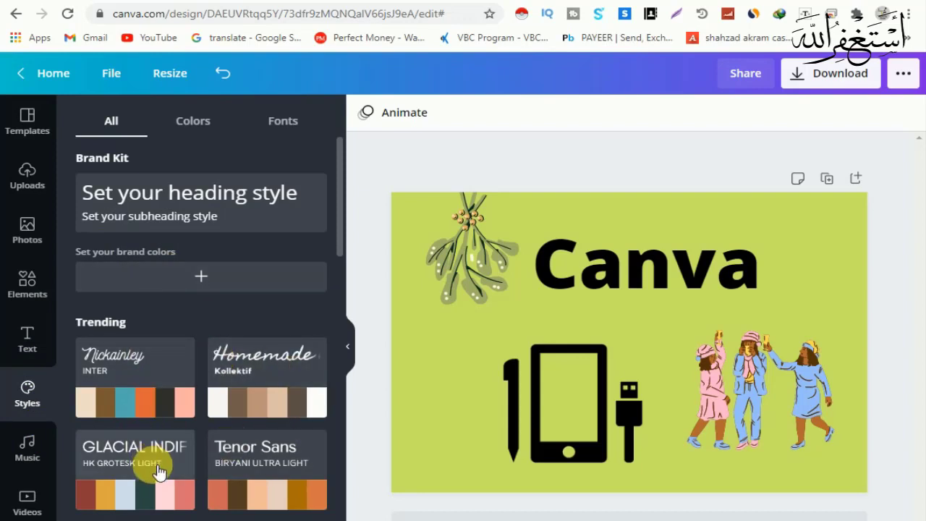
scroll(159, 472, "down", 2)
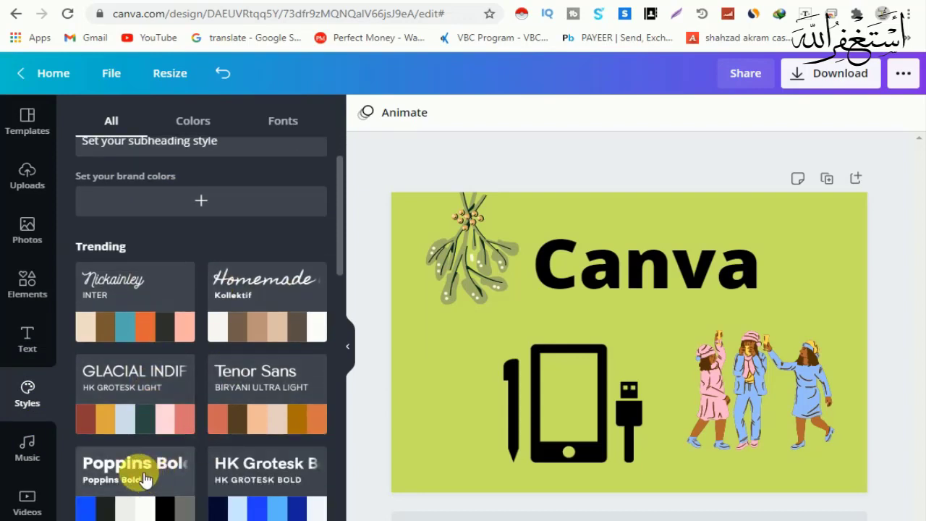
scroll(166, 500, "down", 2)
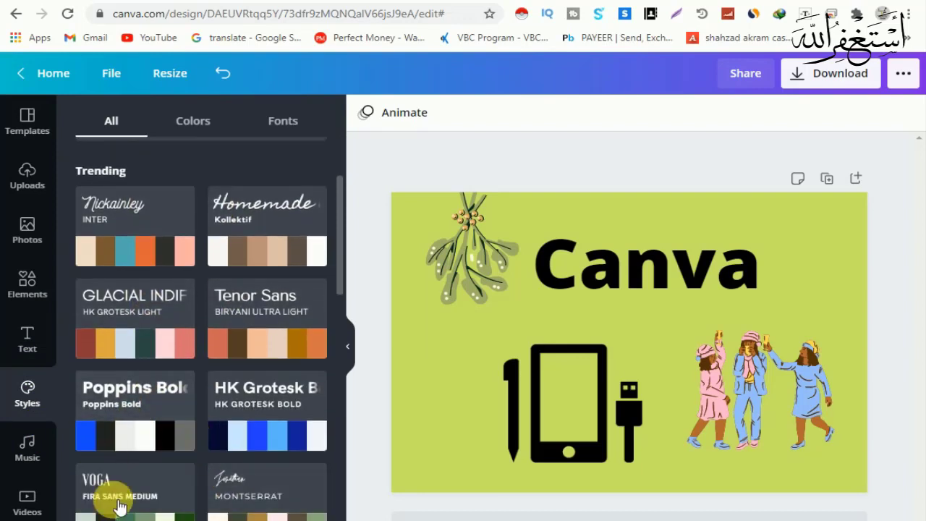
scroll(82, 479, "down", 2)
scroll(269, 463, "down", 5)
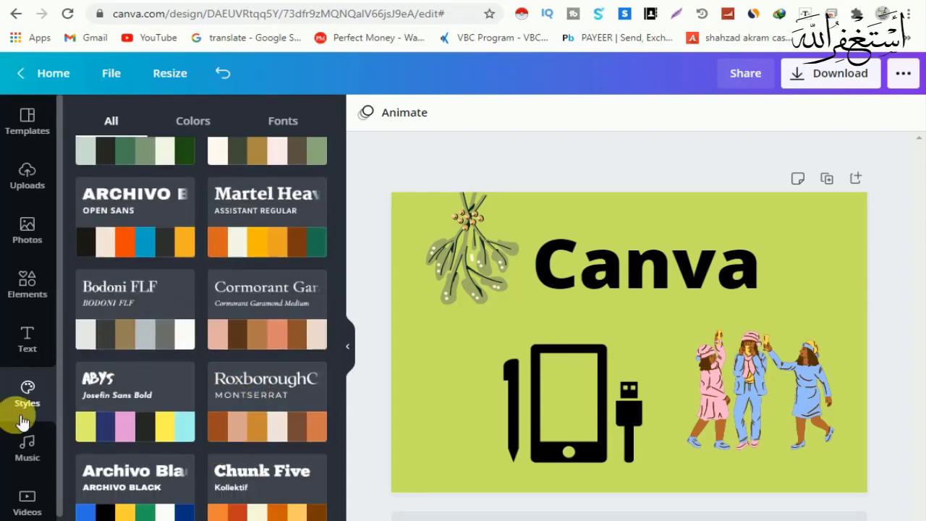
Look through the music library's track categories, from Epic and Travel to YouTube and Happy
left_click(27, 456)
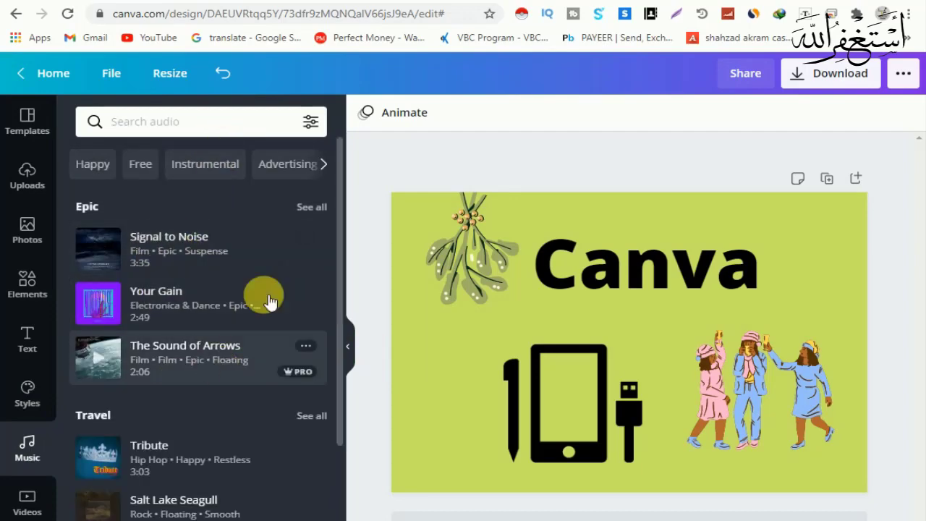
scroll(163, 455, "down", 5)
scroll(155, 456, "down", 8)
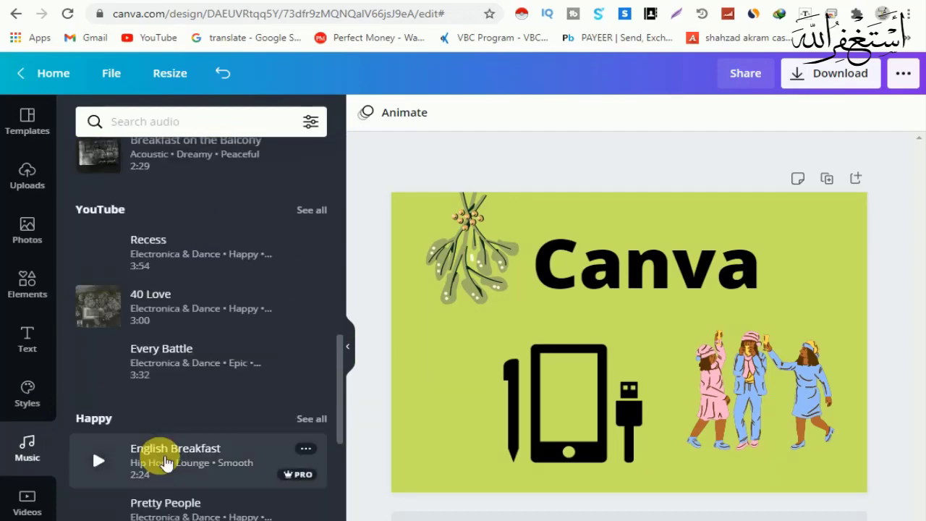
scroll(154, 458, "up", 6)
scroll(217, 444, "up", 7)
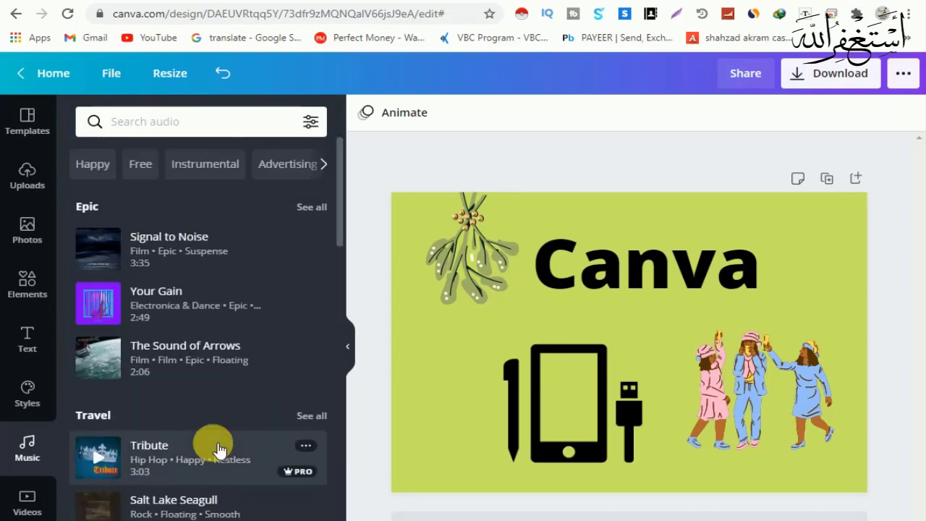
Browse the video library, search its Business category, and clear the search
left_click(27, 504)
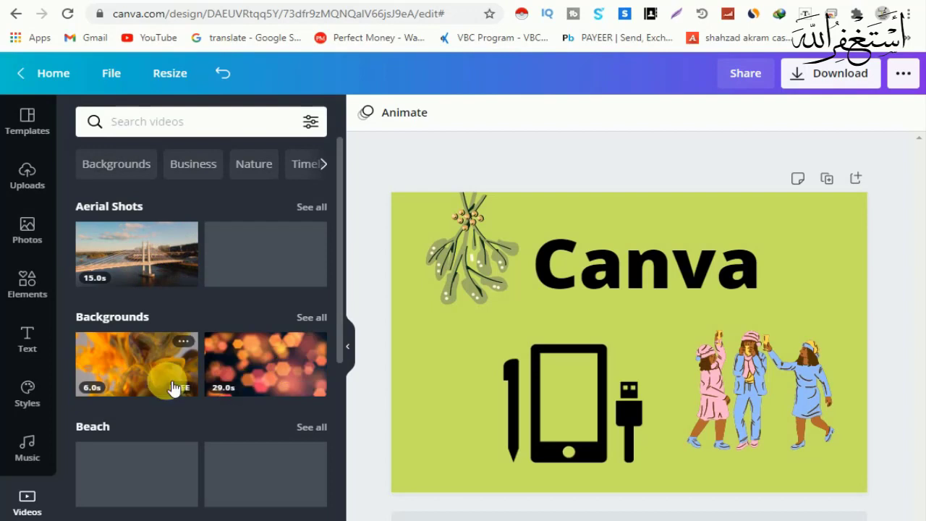
scroll(273, 291, "down", 6)
scroll(217, 405, "up", 6)
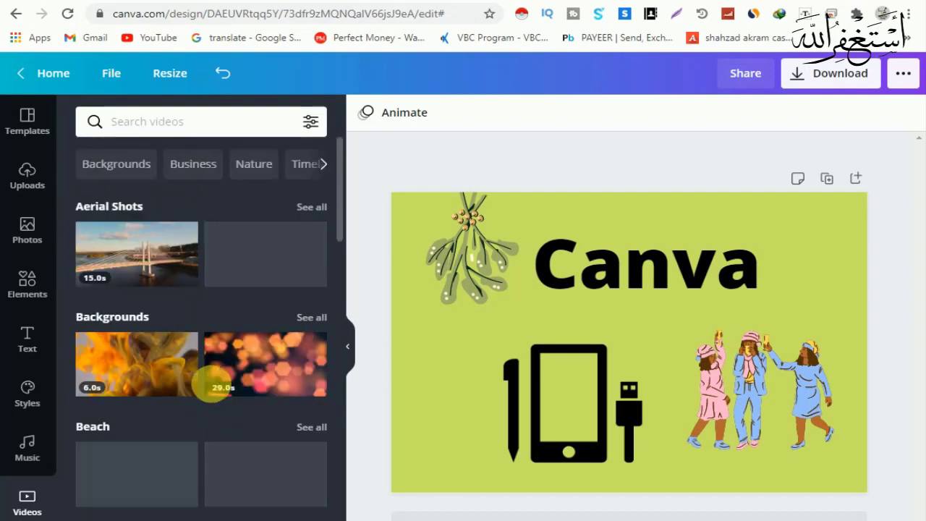
left_click(187, 165)
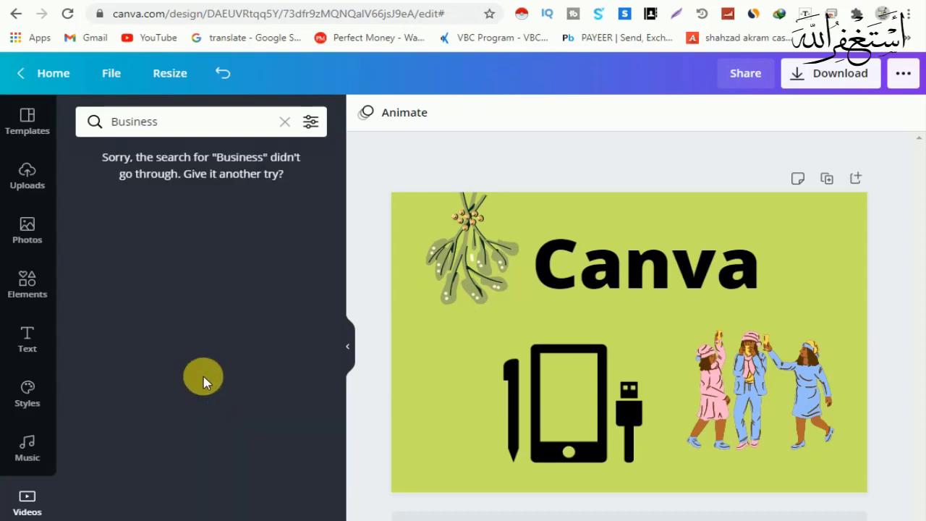
left_click(145, 122)
key("BackSpace")
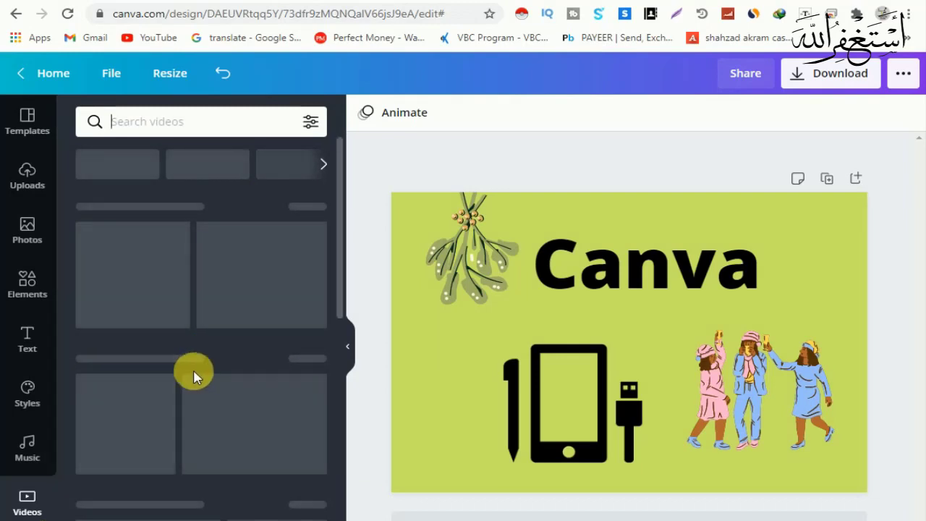
Change the page background from the backgrounds library to the pink in the document colours
left_click(28, 520)
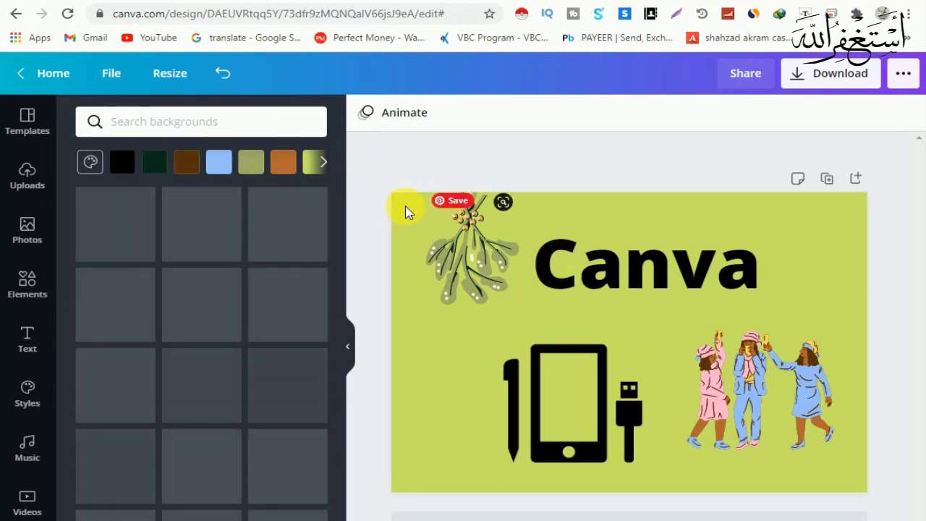
left_click(417, 315)
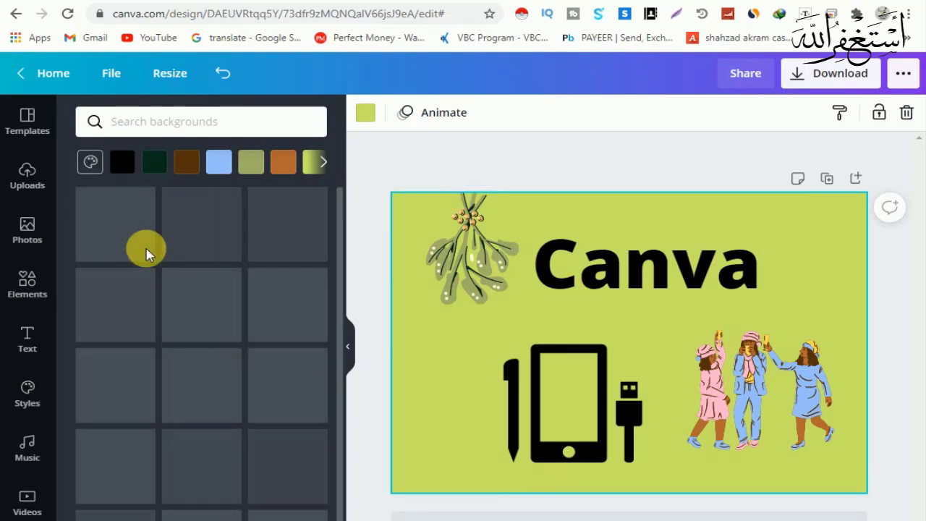
left_click(89, 161)
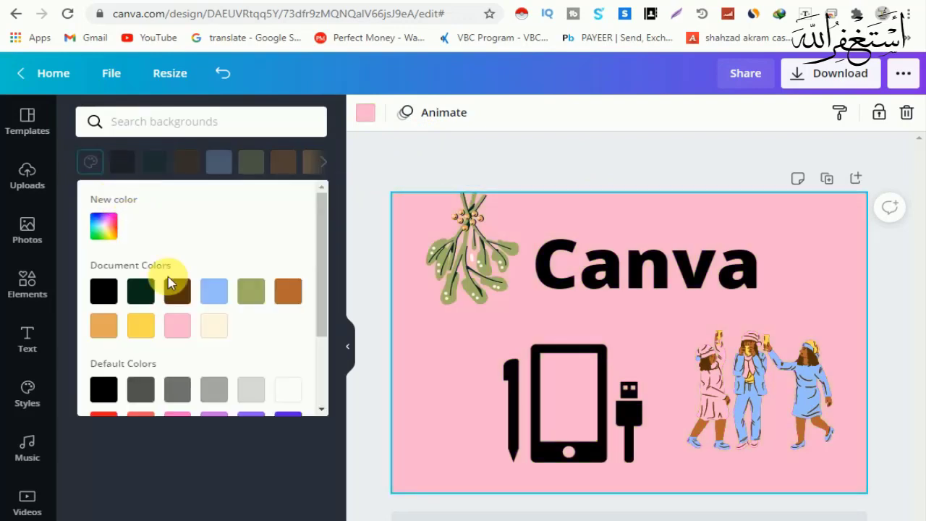
scroll(227, 377, "down", 3)
left_click(216, 465)
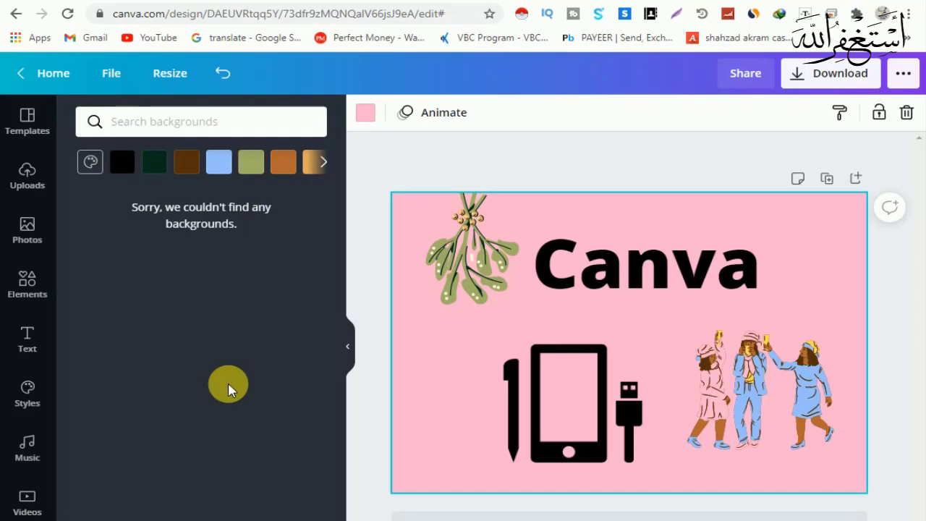
Revisit the uploads, templates and photos libraries and check the design's resize options
left_click(41, 182)
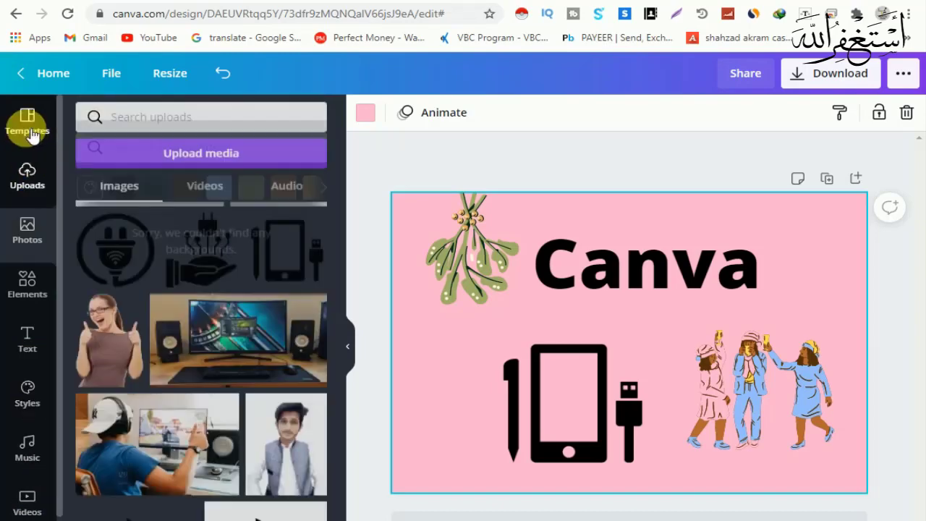
left_click(32, 130)
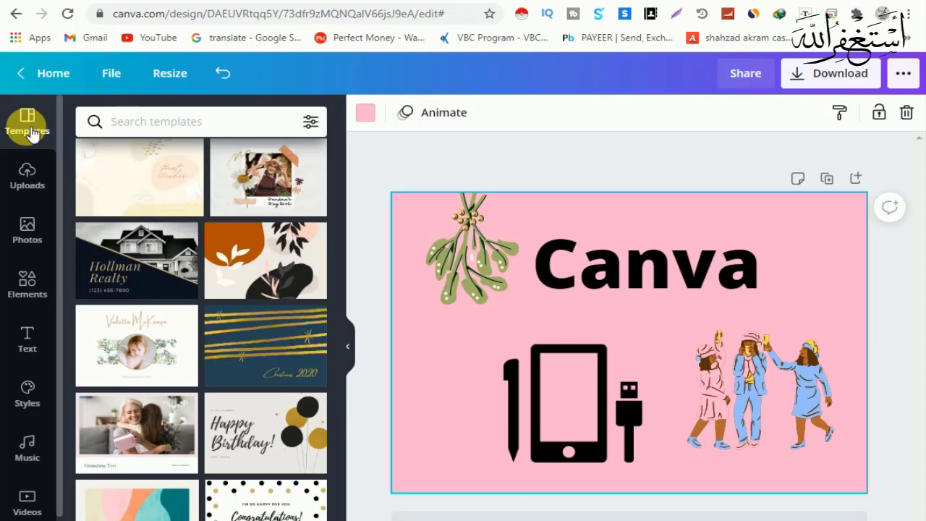
left_click(22, 179)
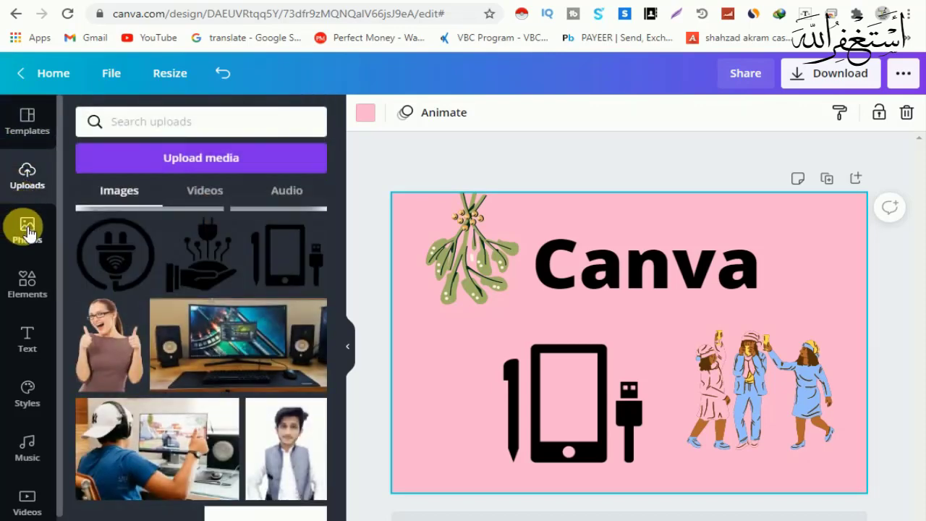
left_click(29, 225)
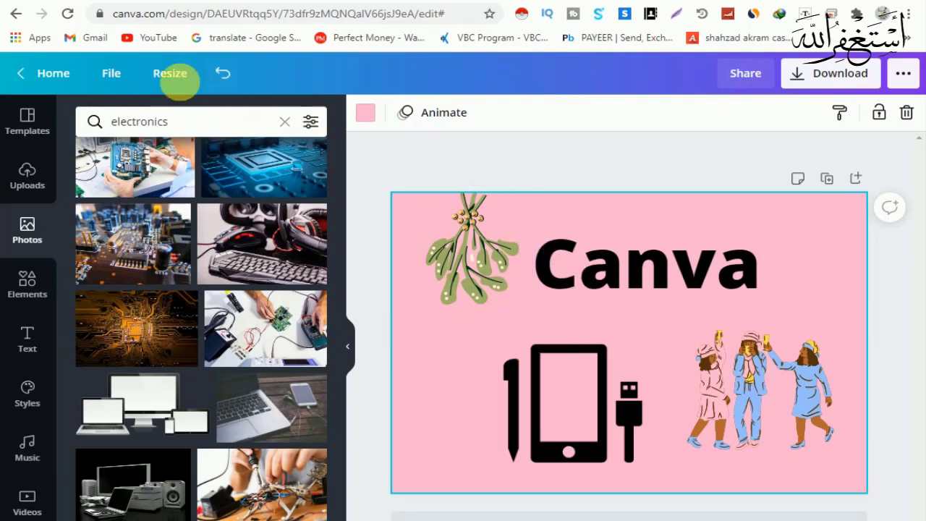
left_click(174, 78)
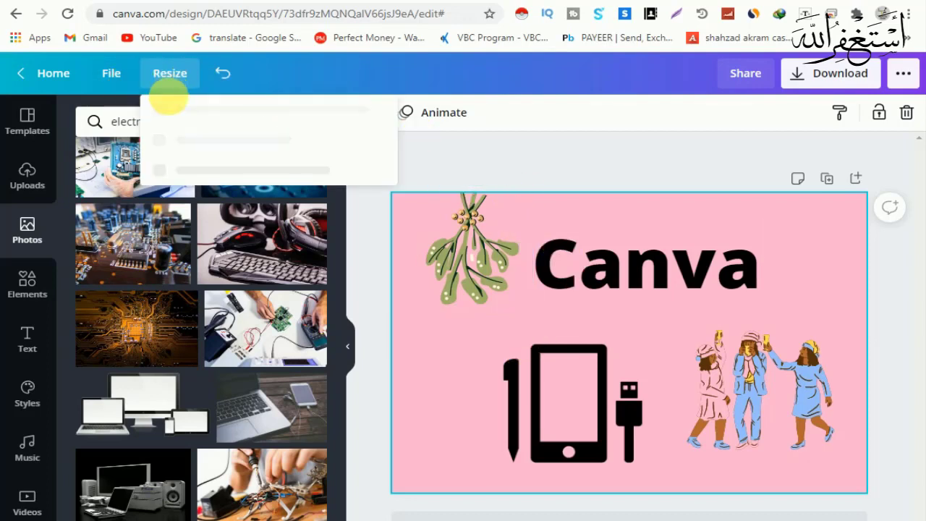
left_click(465, 147)
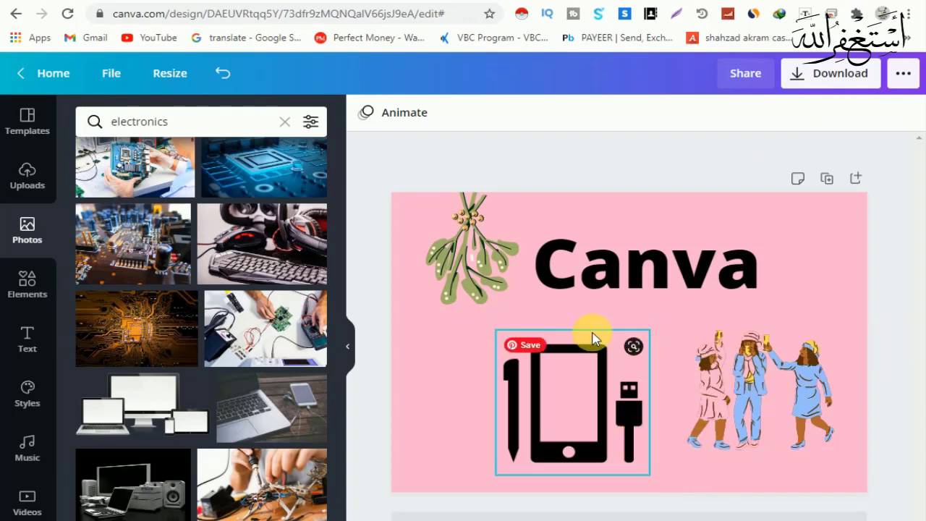
Add two blank pages after the first page of the design and review all three pages
key("ctrl+Return")
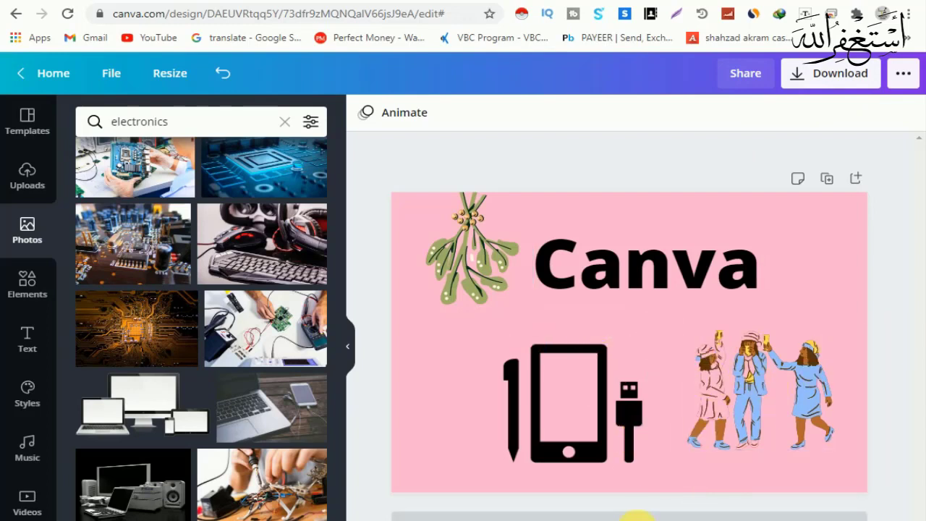
scroll(599, 507, "up", 4)
scroll(627, 494, "down", 4)
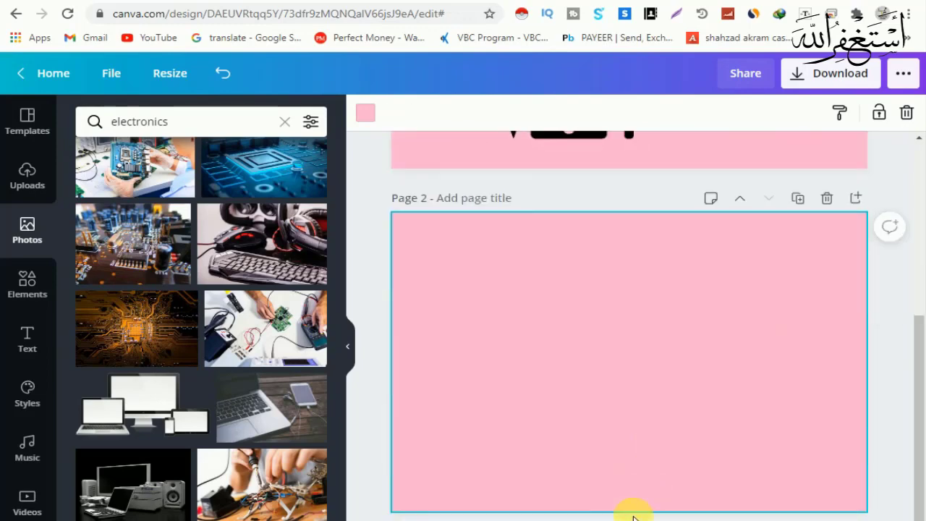
key("ctrl+Return")
scroll(745, 477, "up", 8)
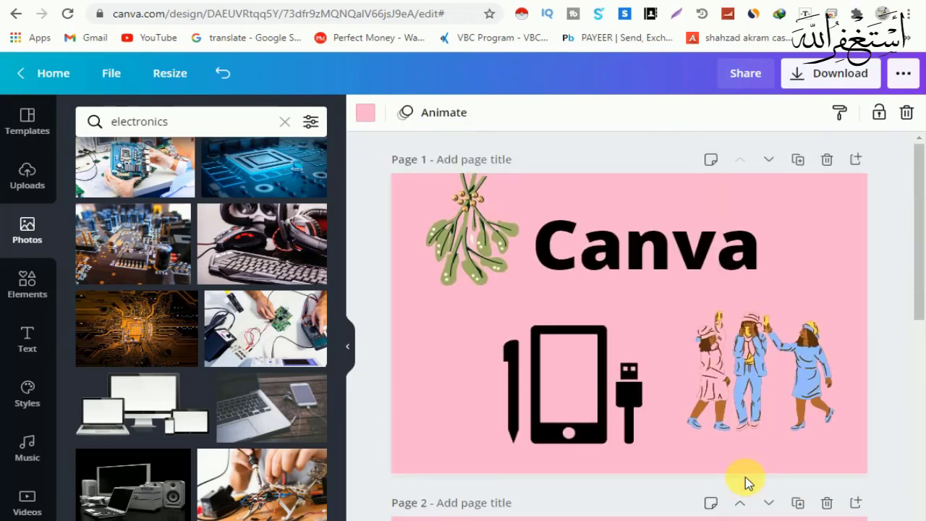
scroll(687, 413, "down", 6)
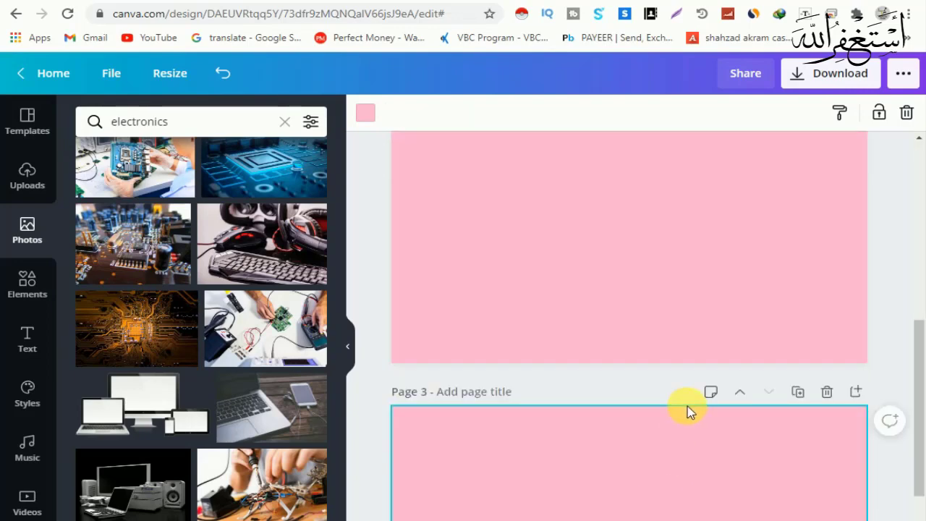
scroll(734, 408, "up", 5)
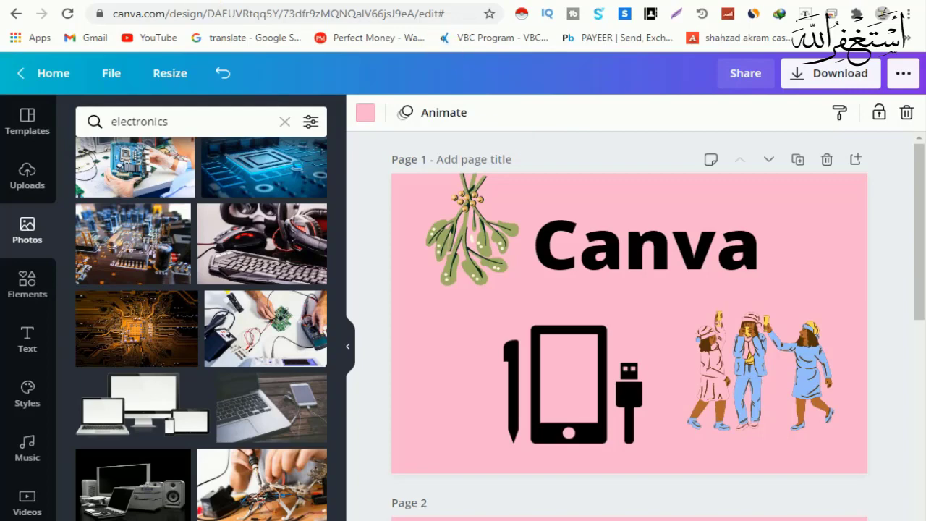
Switch to the Fiverr site and examine its service categories, such as Graphics & Design and Programming & Tech
left_click(58, 1)
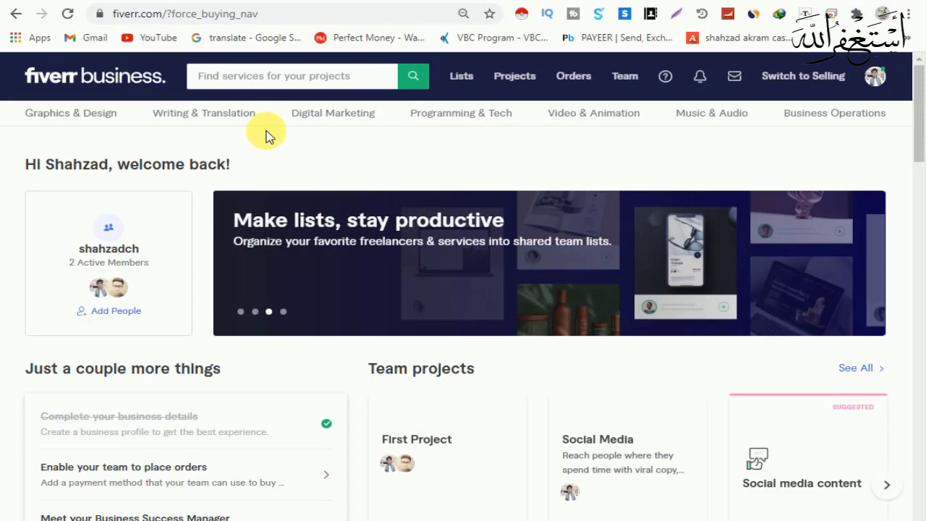
mouse_move(81, 126)
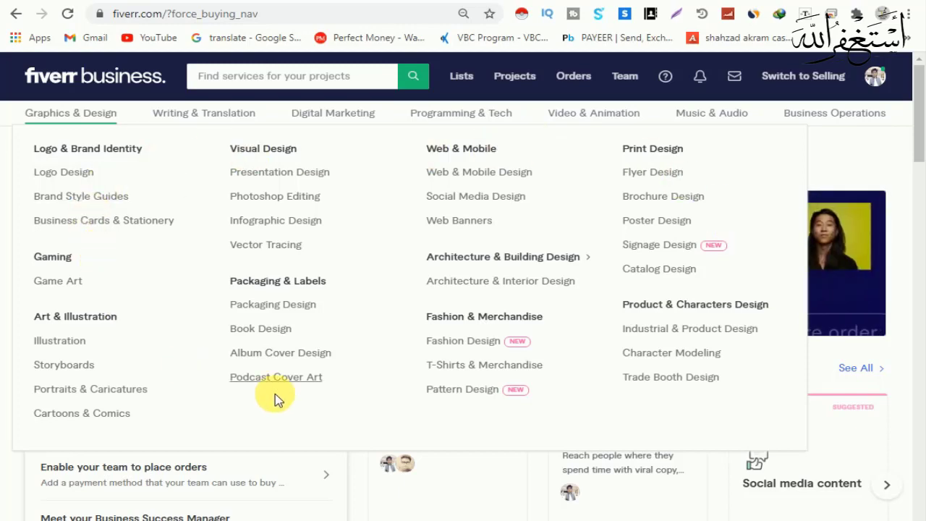
mouse_move(416, 116)
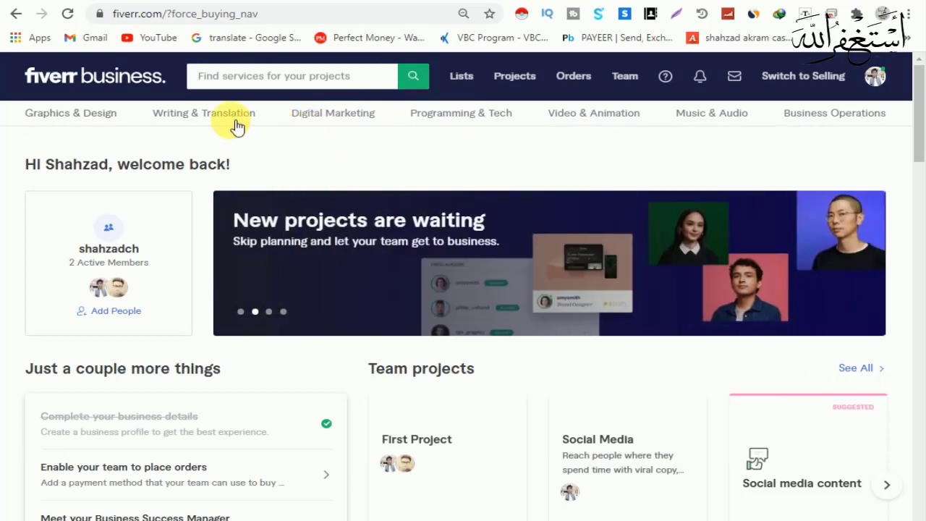
mouse_move(235, 124)
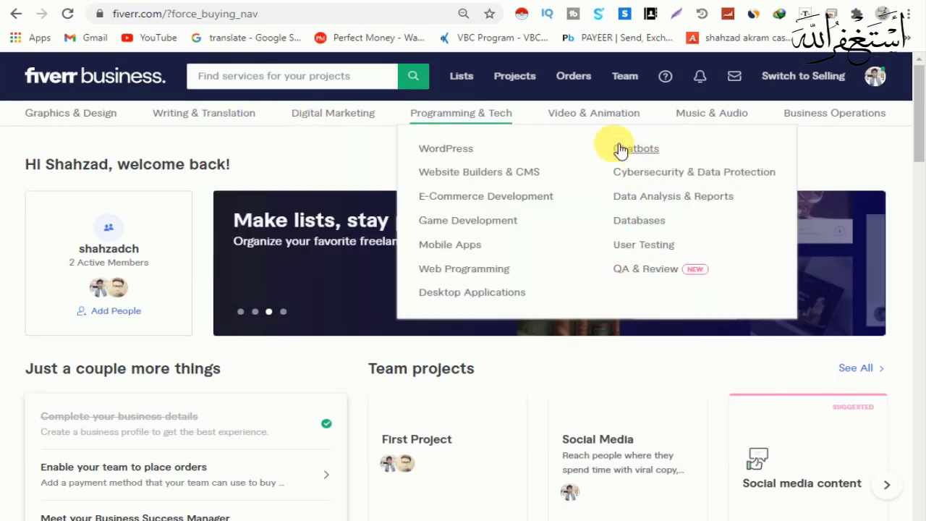
mouse_move(832, 109)
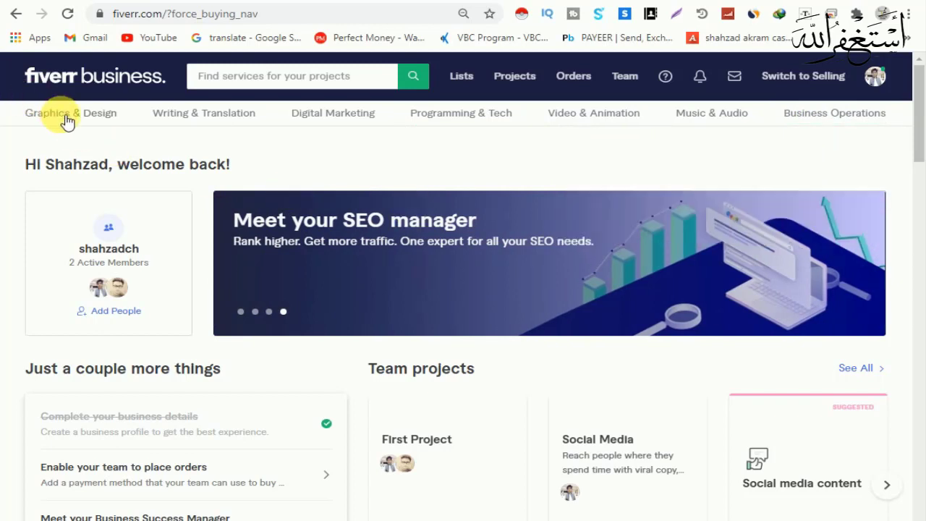
mouse_move(57, 114)
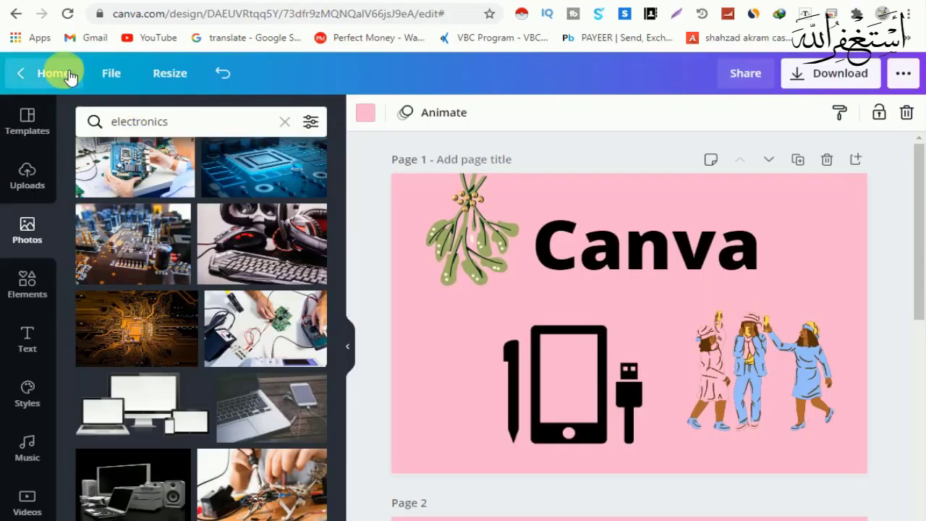
Switch back to the Canva design and leave the editor for the home page
left_click(68, 74)
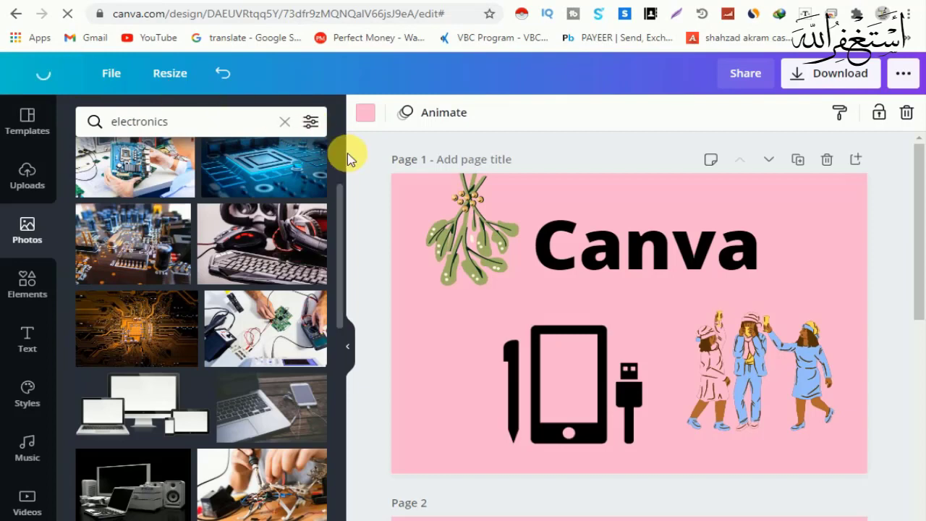